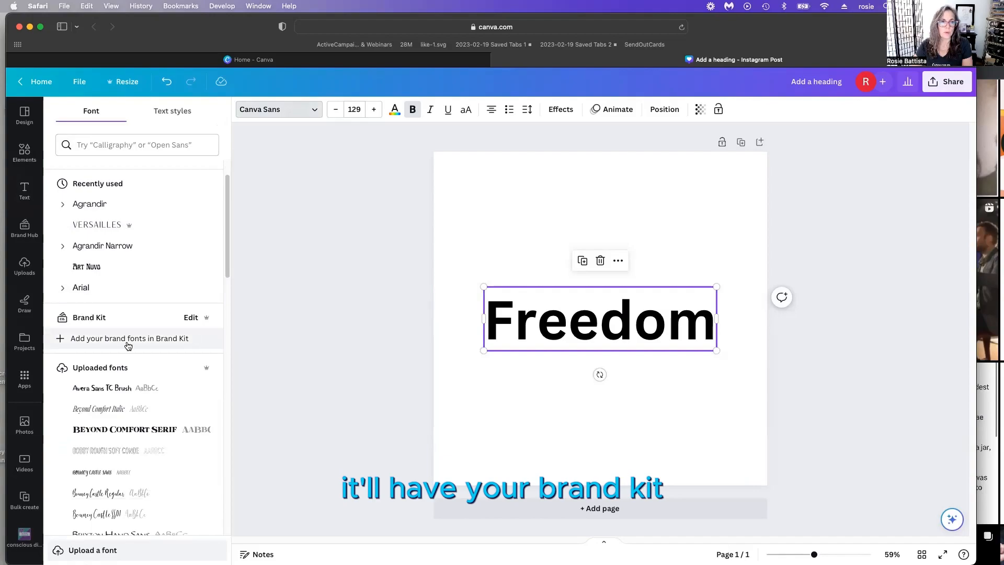
Look through the font list, covering the uploaded fonts, the popular fonts and the alphabetical list of all fonts.
scroll(105, 443, down, 7)
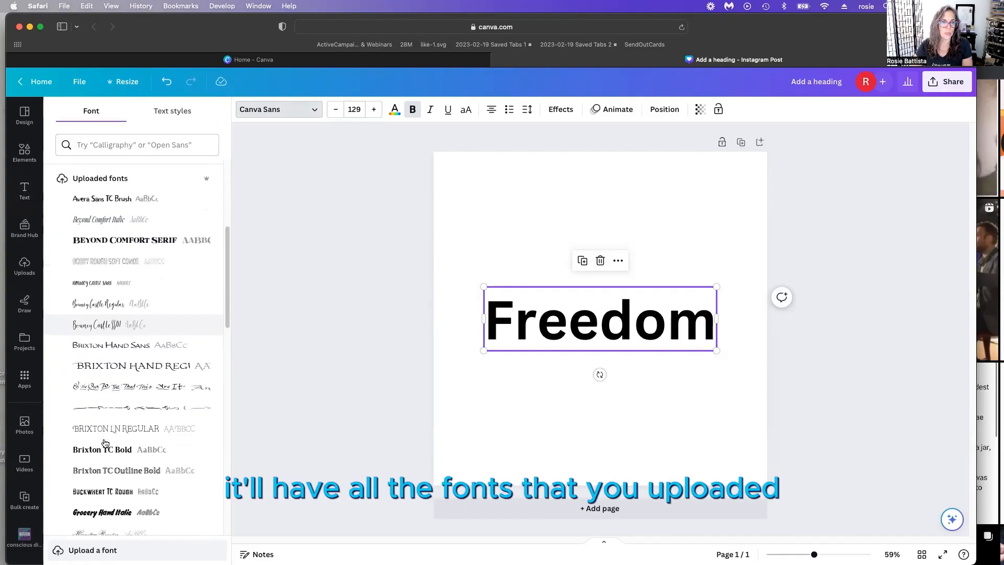
scroll(122, 401, down, 6)
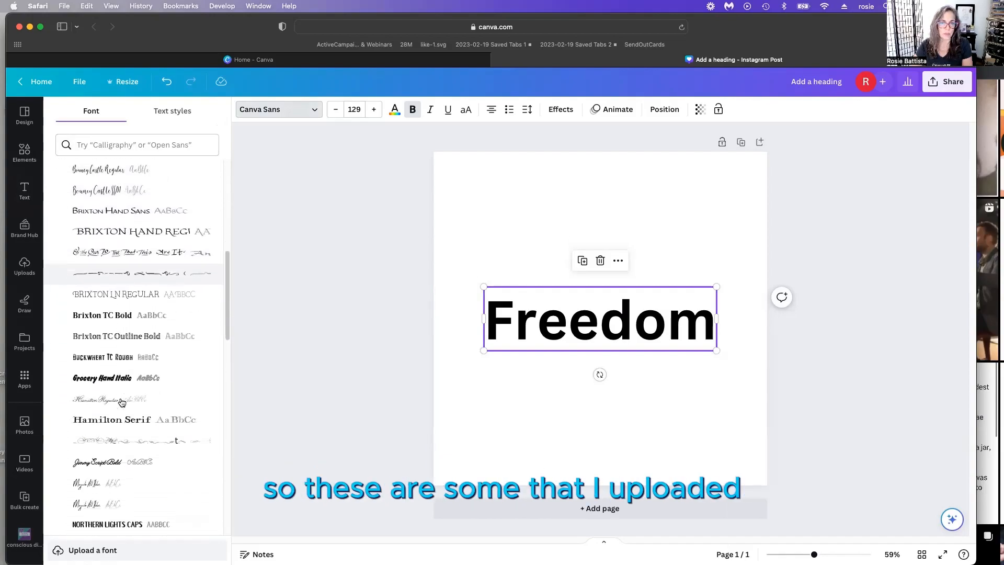
scroll(121, 402, down, 3)
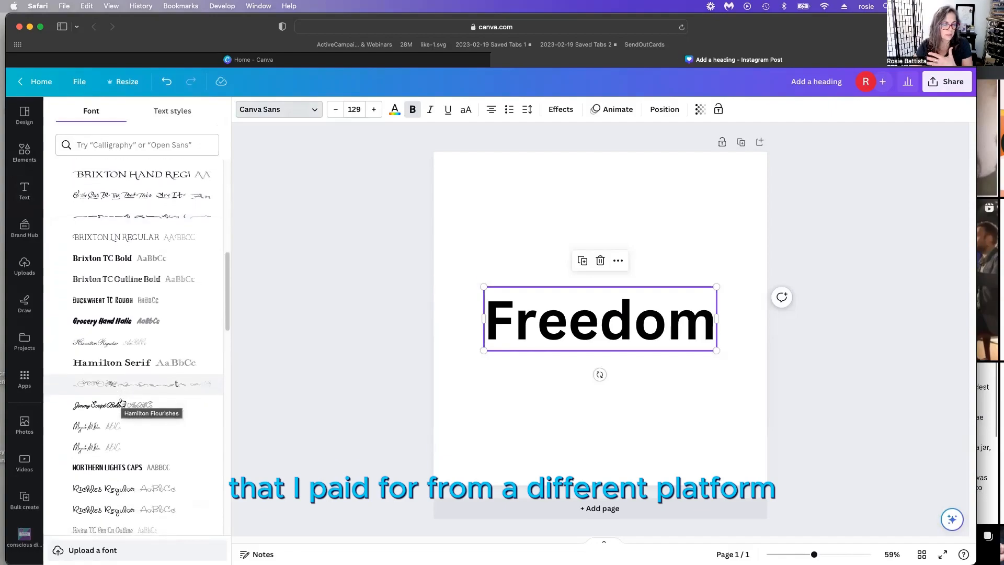
scroll(122, 402, down, 20)
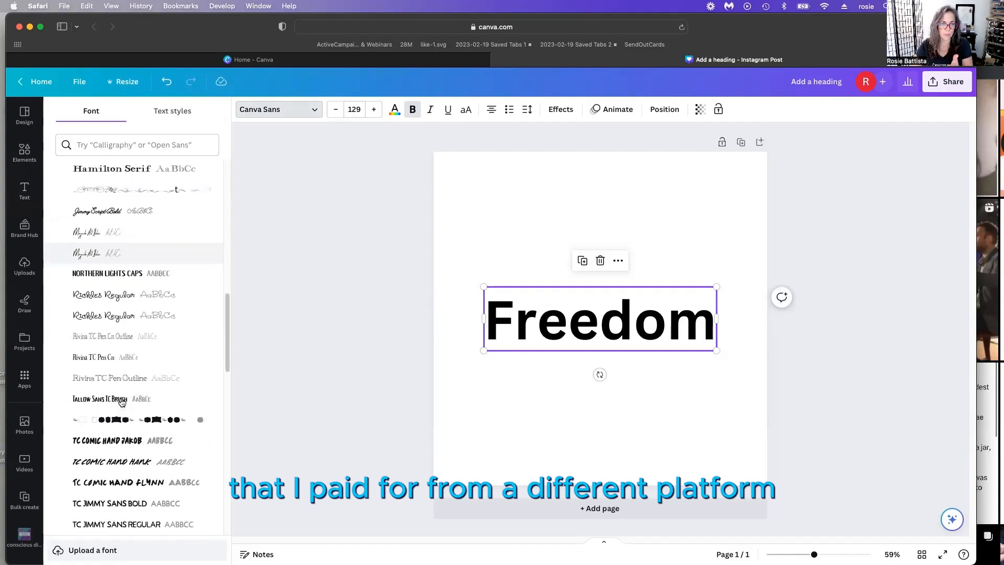
scroll(131, 283, down, 20)
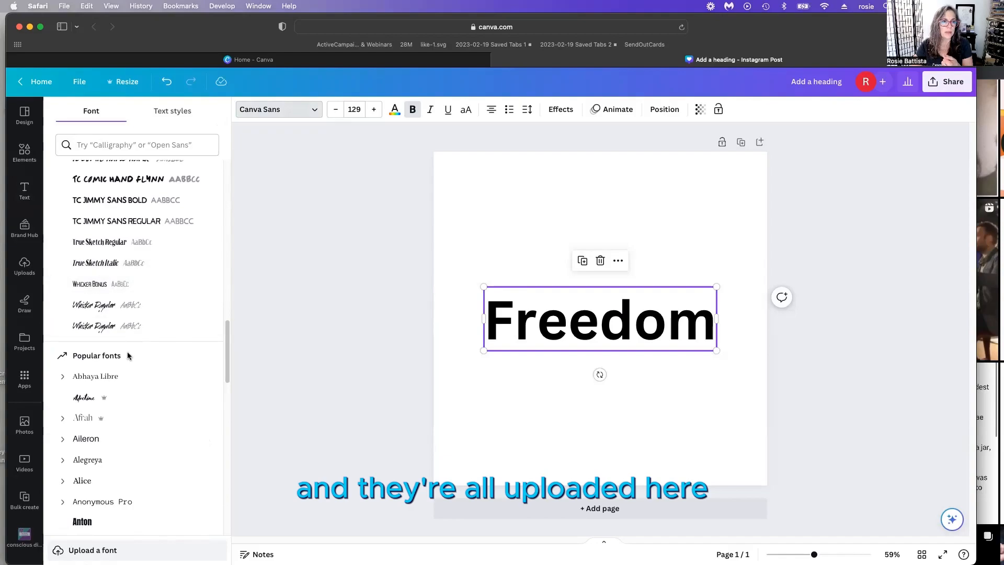
scroll(133, 292, down, 20)
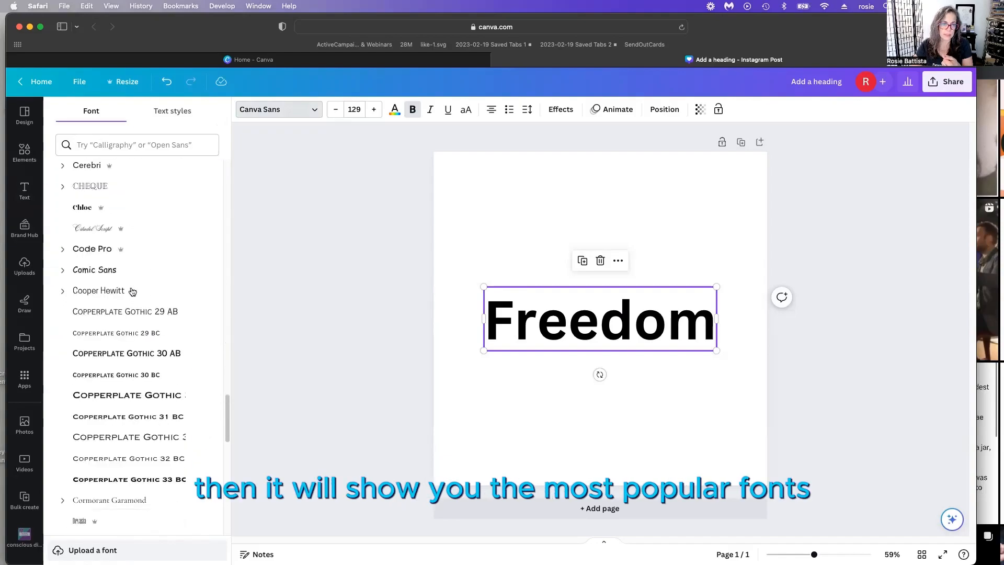
scroll(133, 291, down, 20)
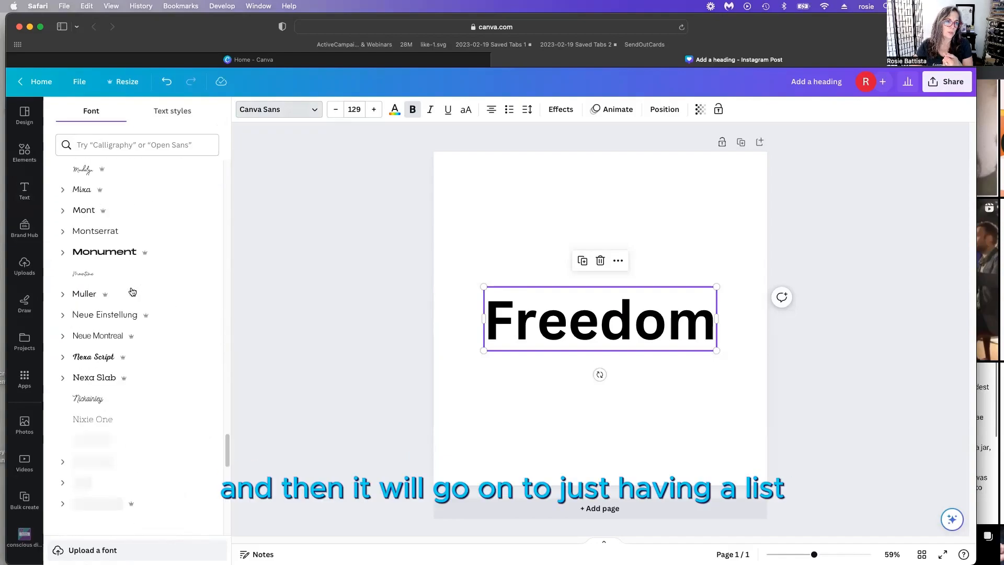
scroll(132, 291, down, 10)
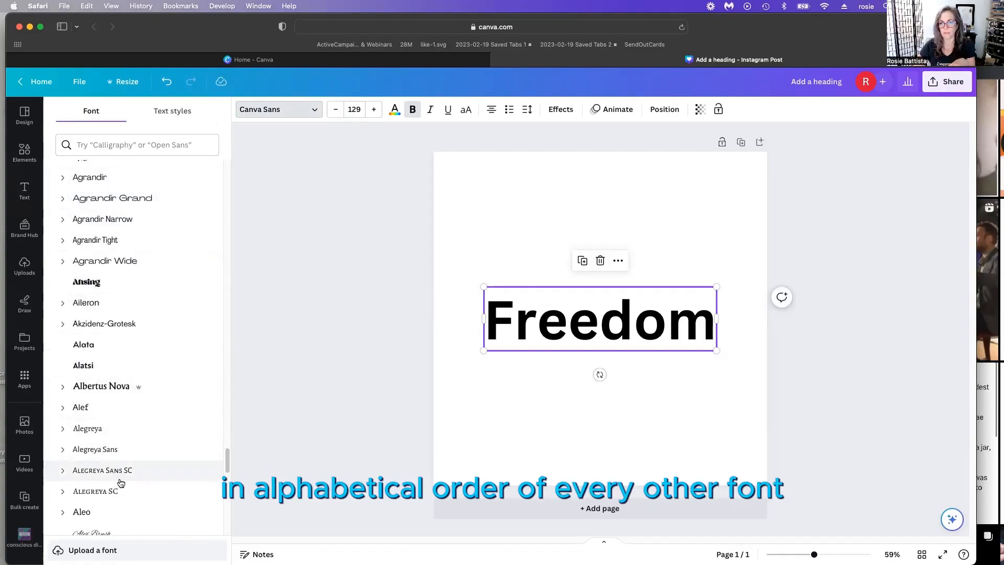
Try the Cerebri font from the popular fonts on the Freedom heading.
scroll(121, 482, up, 20)
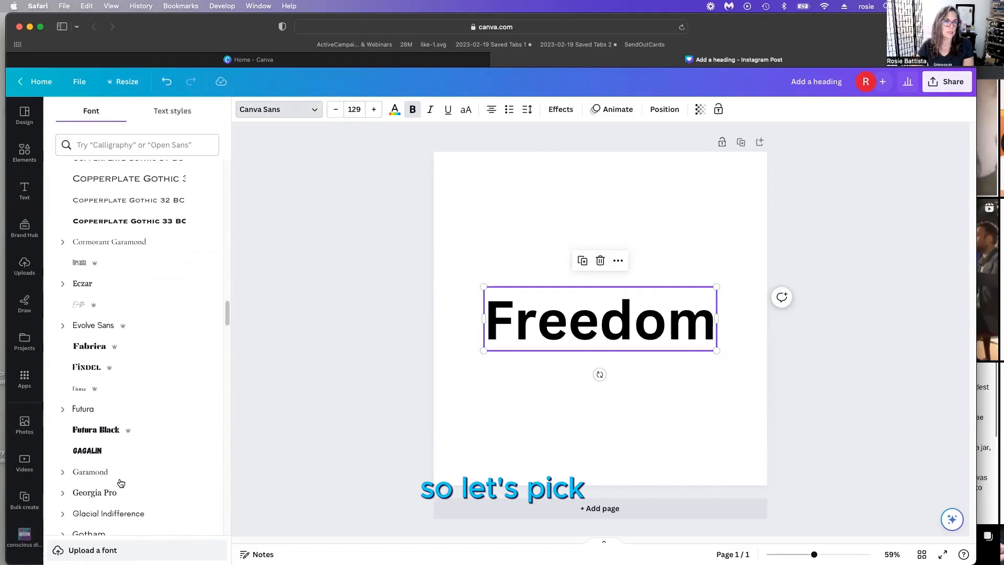
scroll(121, 483, up, 5)
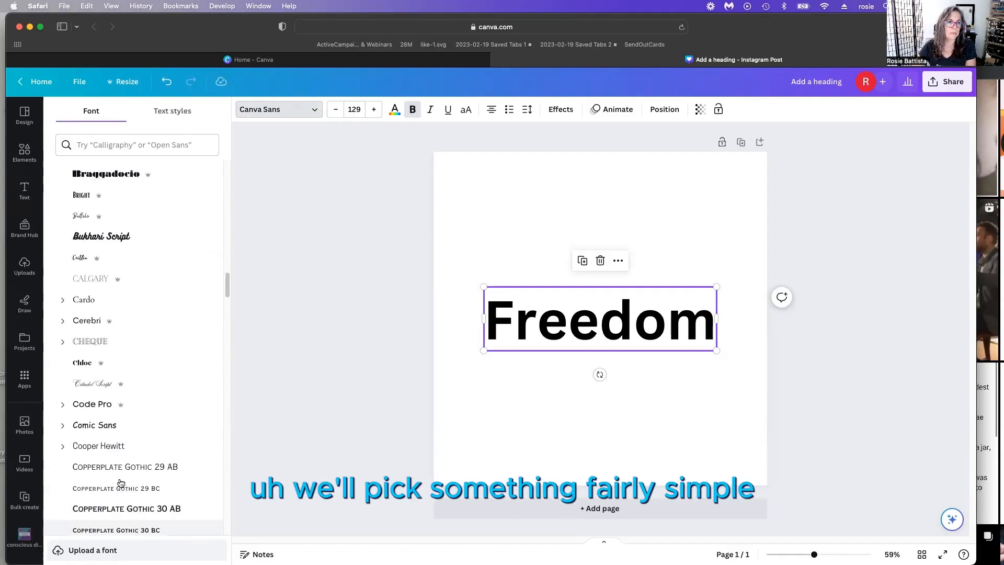
scroll(121, 483, up, 5)
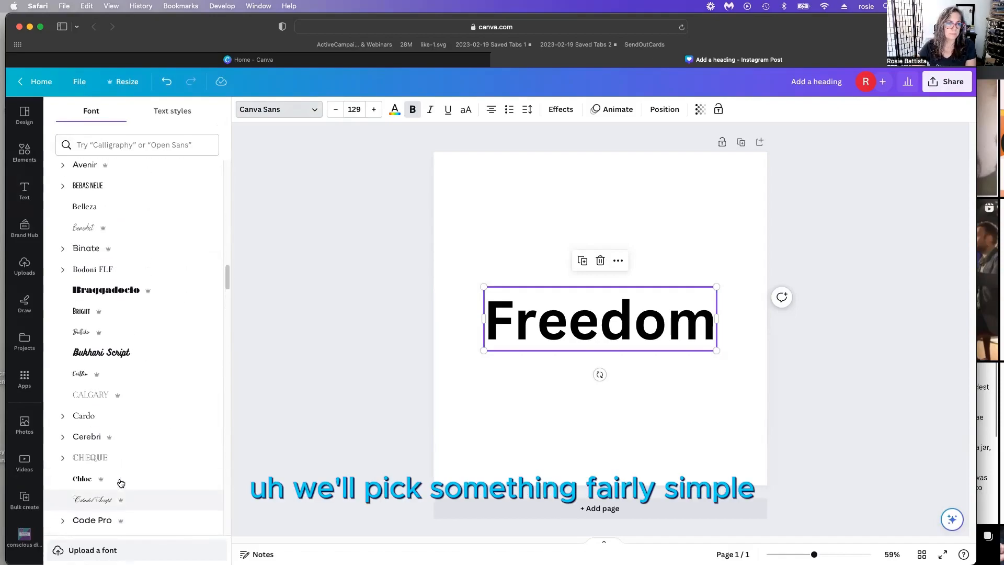
click(97, 446)
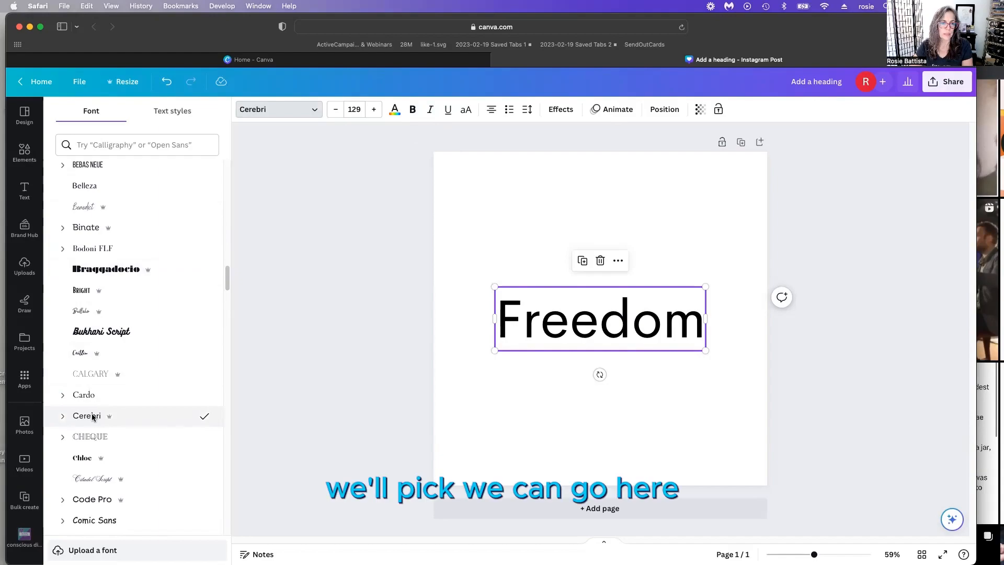
Set the font of the Freedom heading to Avenir from the popular fonts.
scroll(81, 218, up, 3)
scroll(89, 241, down, 2)
scroll(102, 269, up, 5)
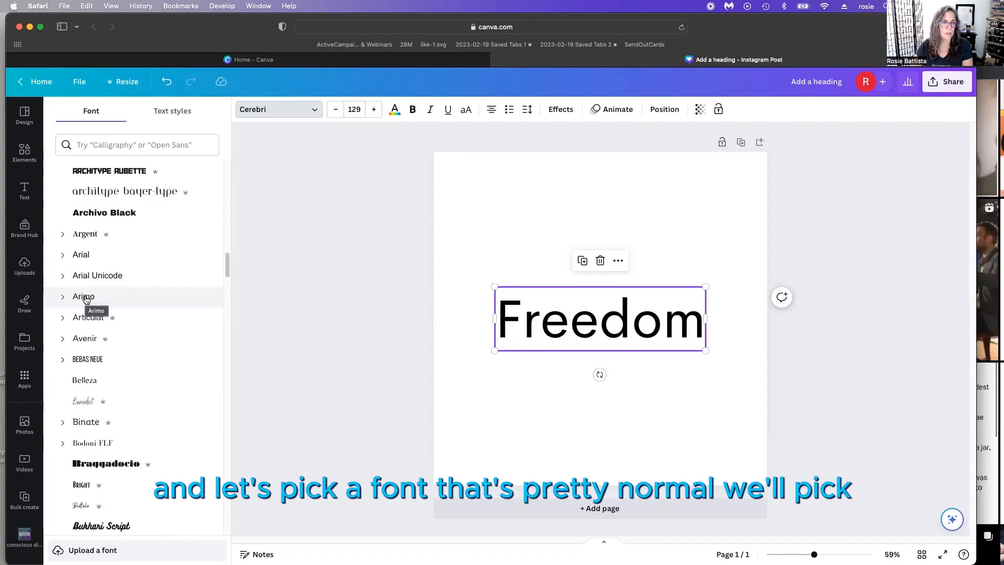
click(84, 343)
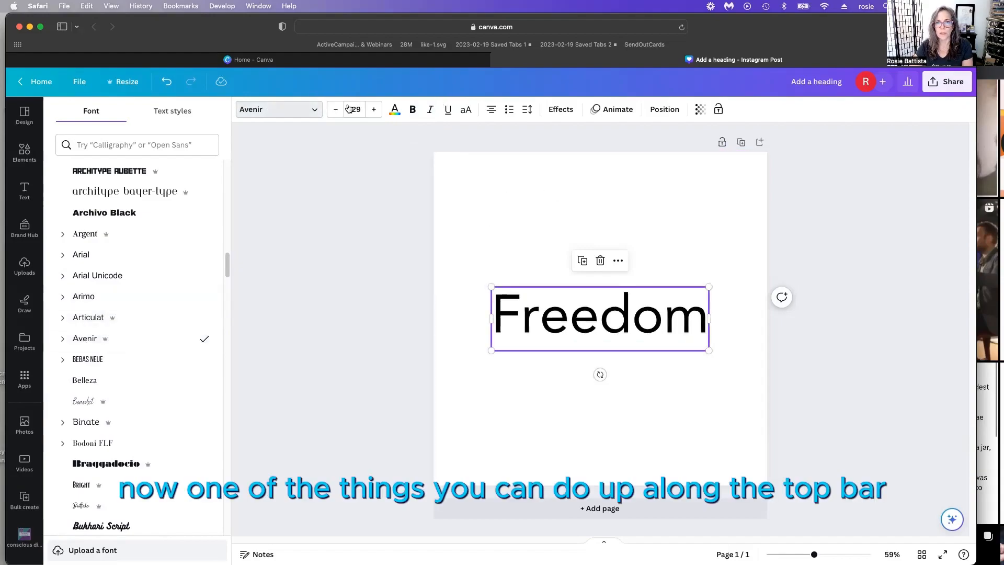
Color the Freedom heading dark purple from the Create space tree brand palette, trying bold and returning it to regular weight.
click(413, 112)
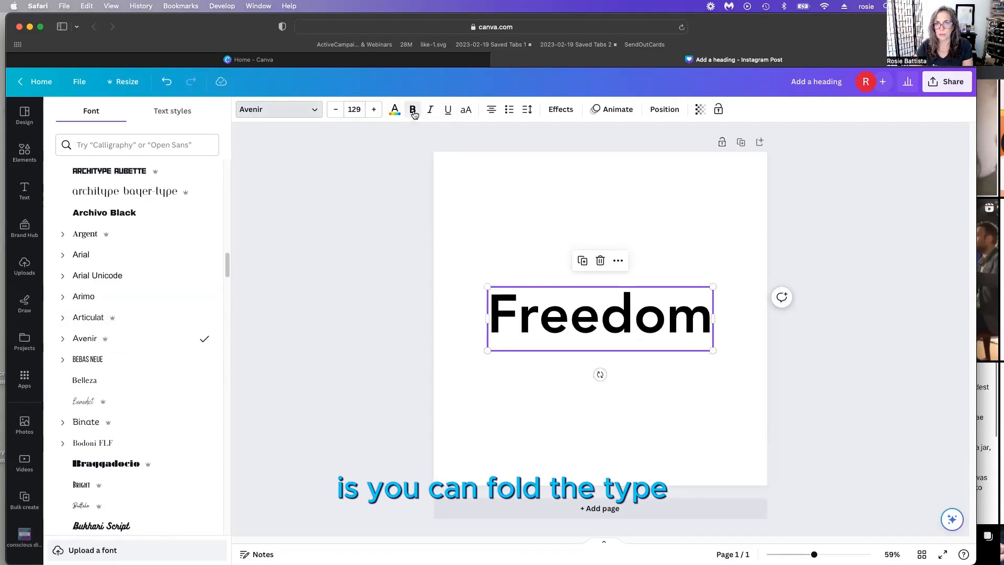
click(395, 111)
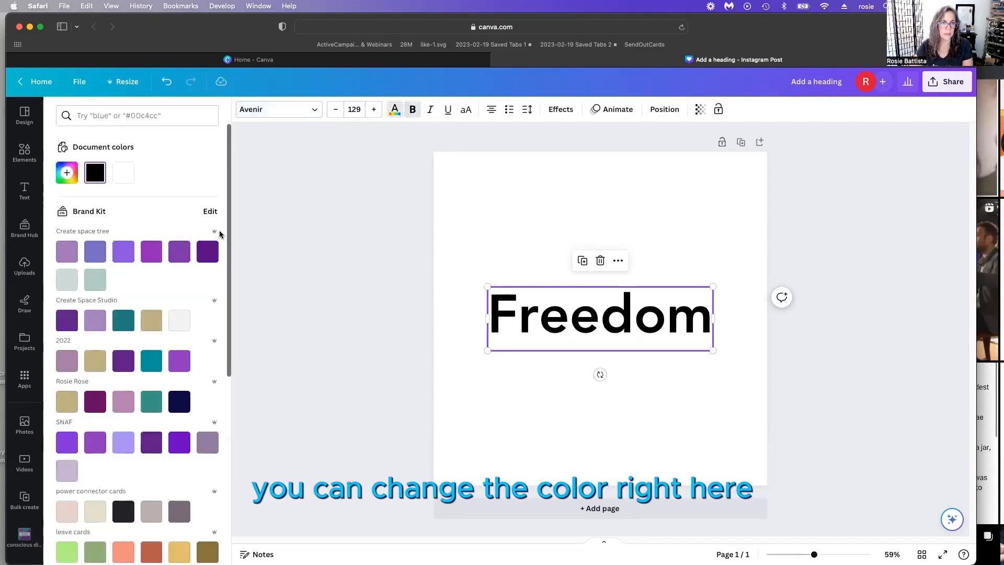
click(207, 252)
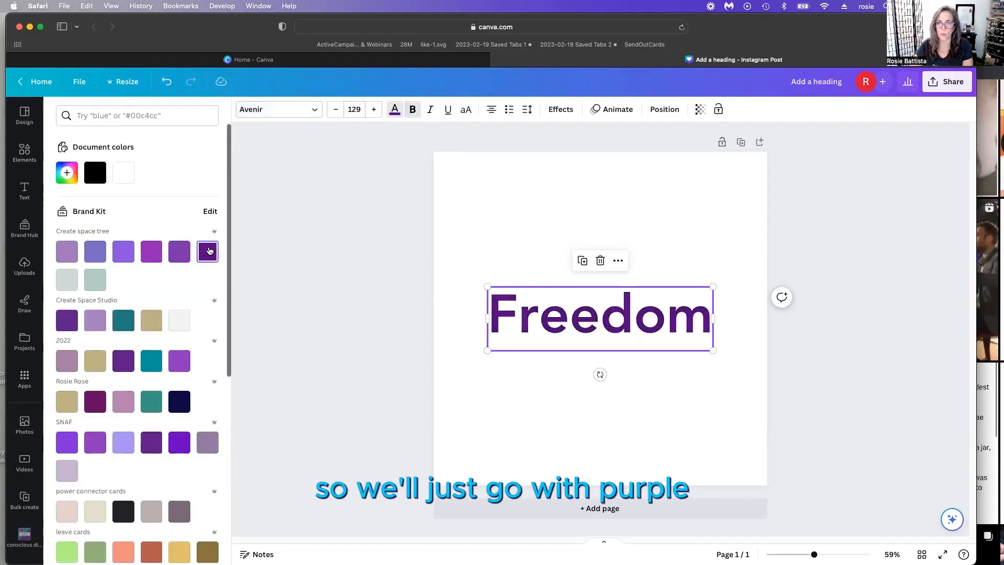
click(413, 110)
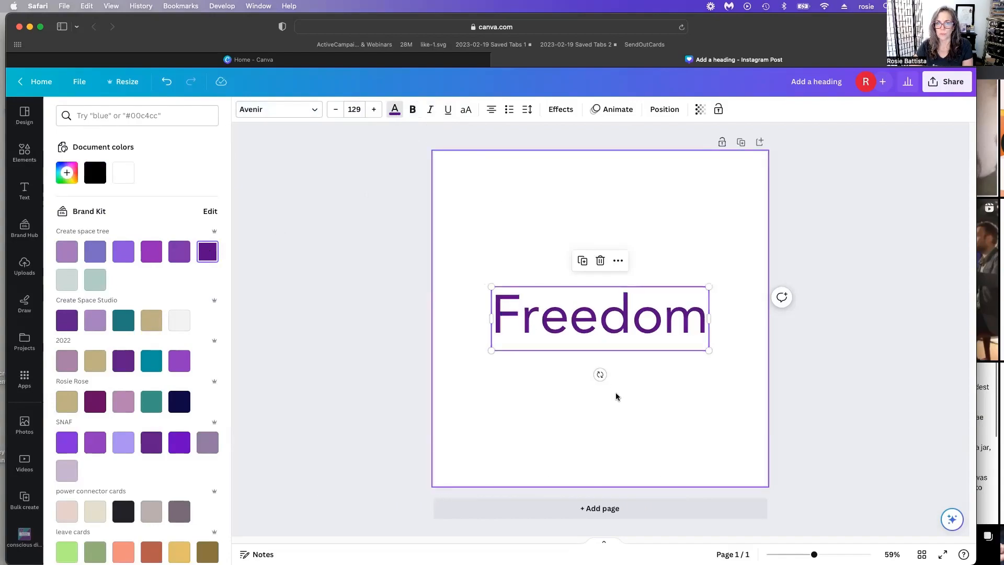
Enlarge the Freedom heading to size 132 and recenter it on the page.
drag(709, 351, 713, 353)
drag(630, 327, 631, 317)
scroll(123, 221, up, 3)
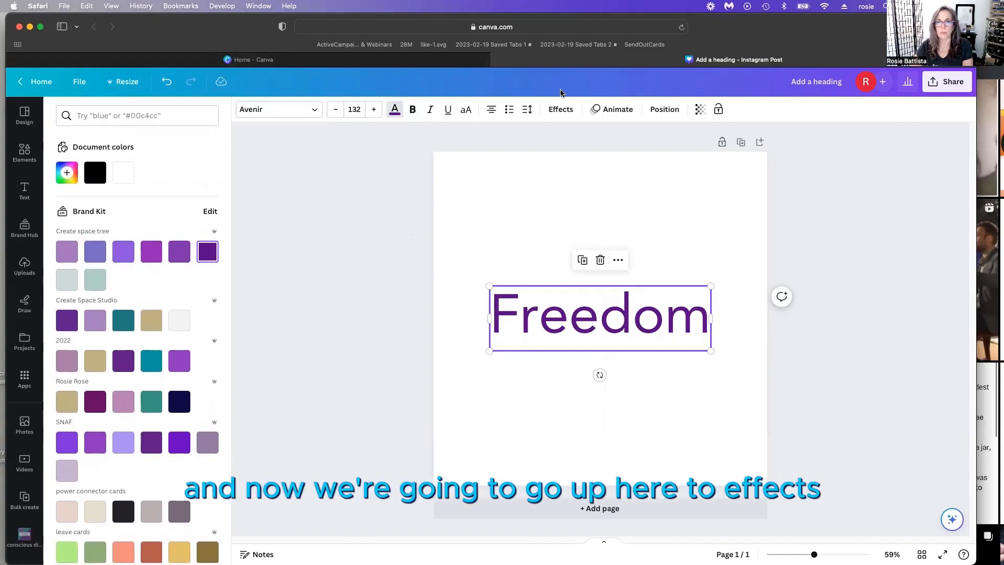
Apply the Shadow effect to the Freedom heading and try several brand colors for it, ending with the teal green of the Rosie Rose palette.
click(560, 111)
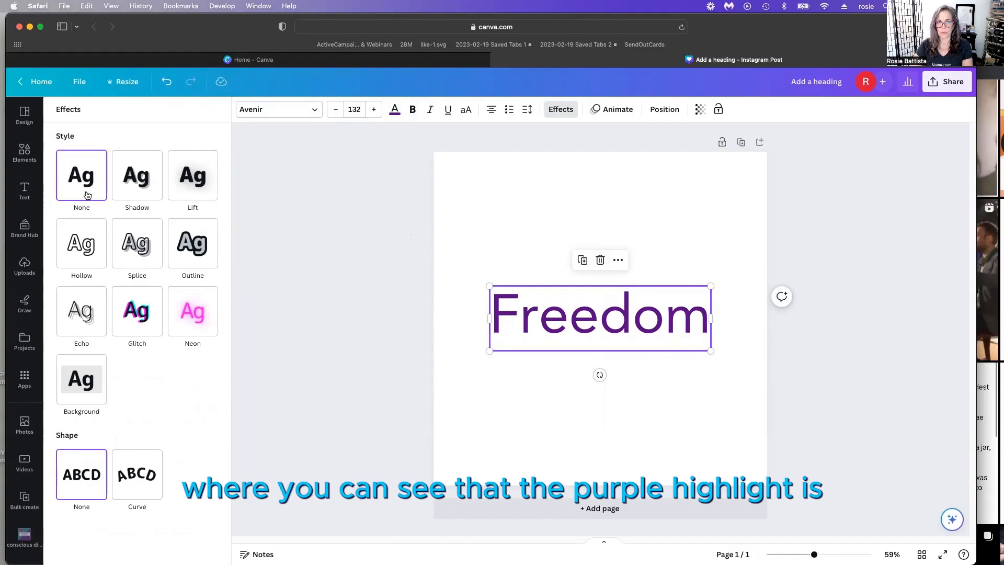
click(133, 181)
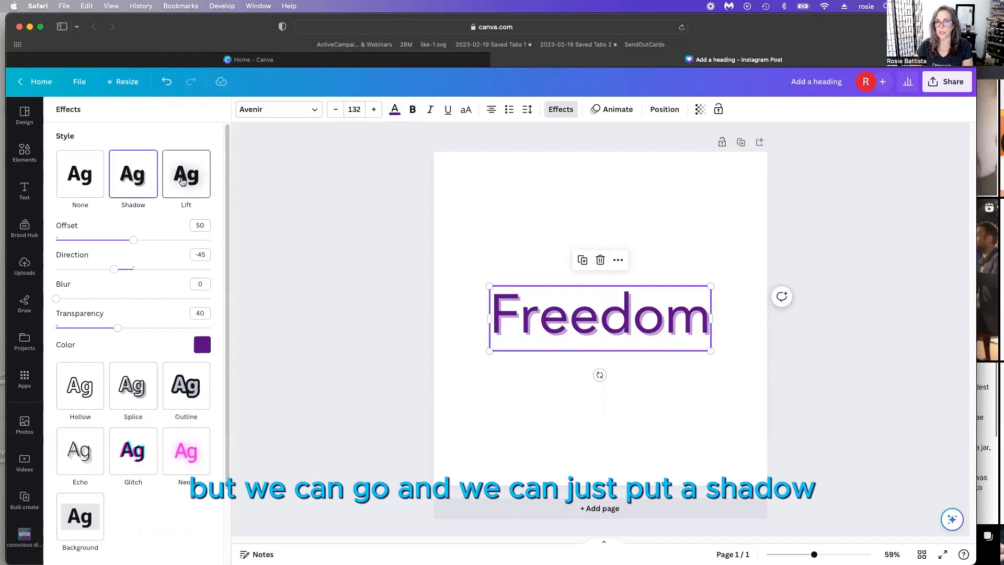
click(202, 345)
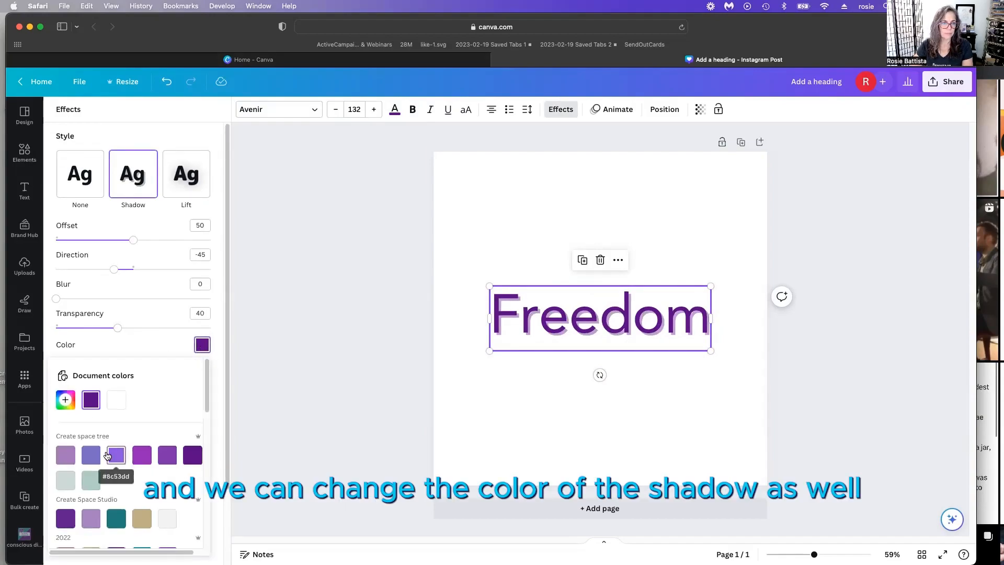
scroll(101, 473, down, 2)
click(91, 440)
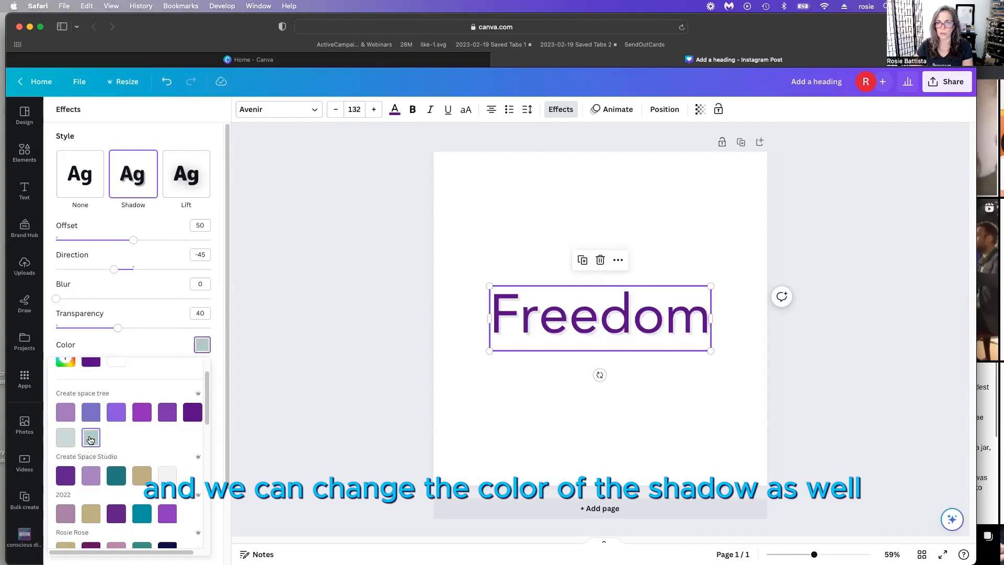
click(141, 475)
scroll(144, 476, down, 2)
click(167, 480)
scroll(137, 434, down, 3)
click(140, 418)
scroll(139, 423, up, 8)
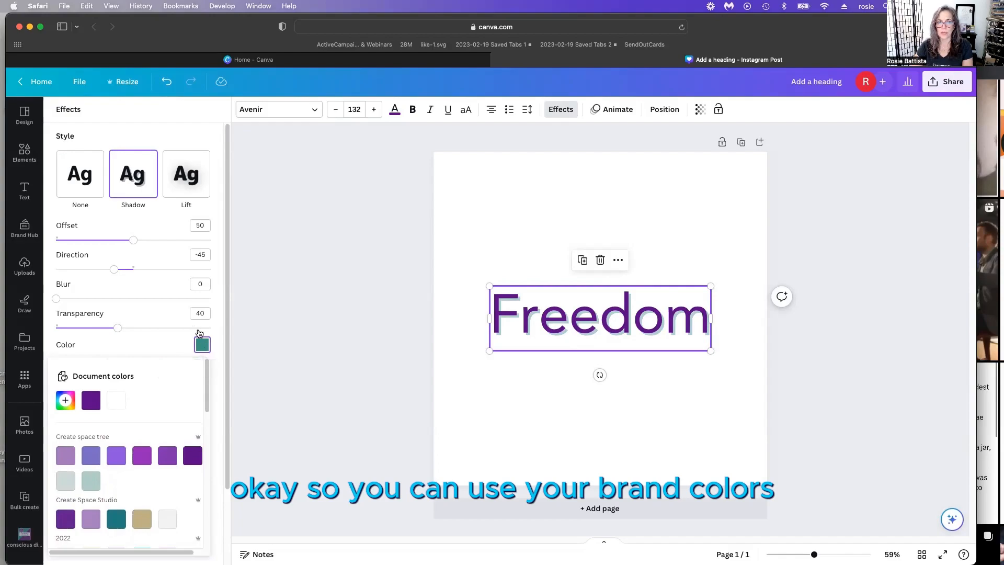
Switch the Freedom heading's effect to Lift with an intensity of 50.
click(187, 179)
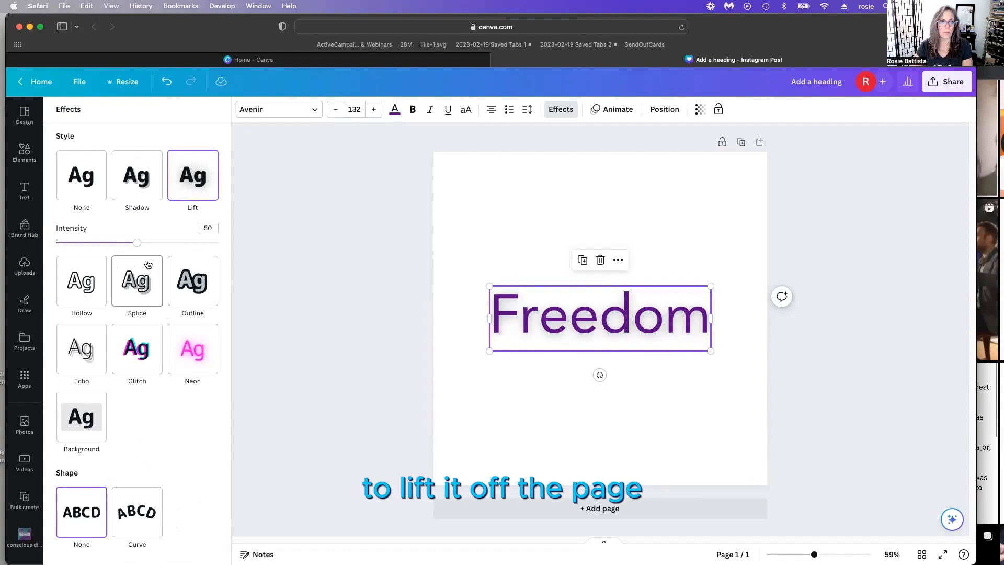
mouse_move(140, 245)
mouse_down()
mouse_move(221, 252)
mouse_move(138, 251)
mouse_up()
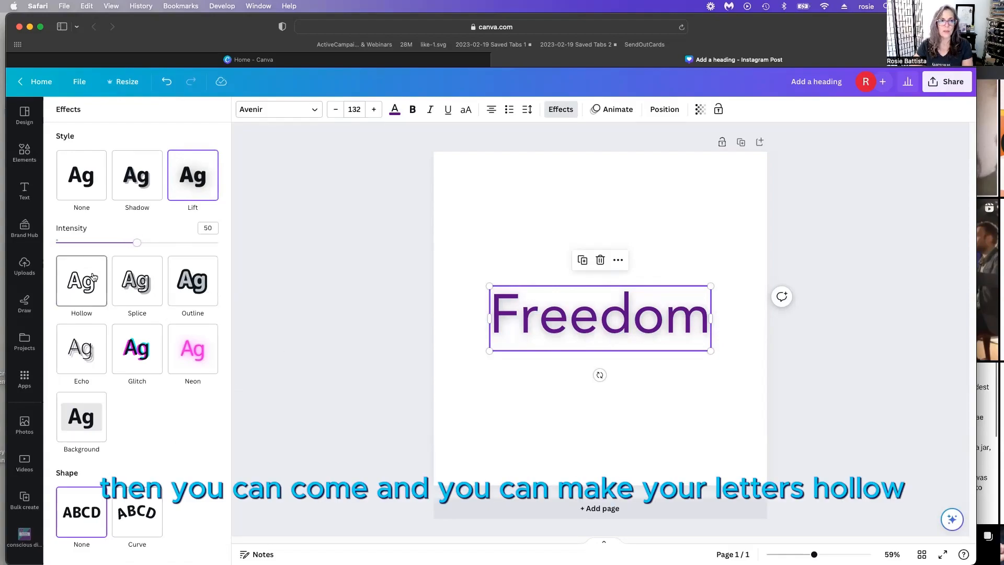
Apply the Hollow effect to the Freedom heading, test thick and thin outlines, and set the thickness to 31.
click(87, 288)
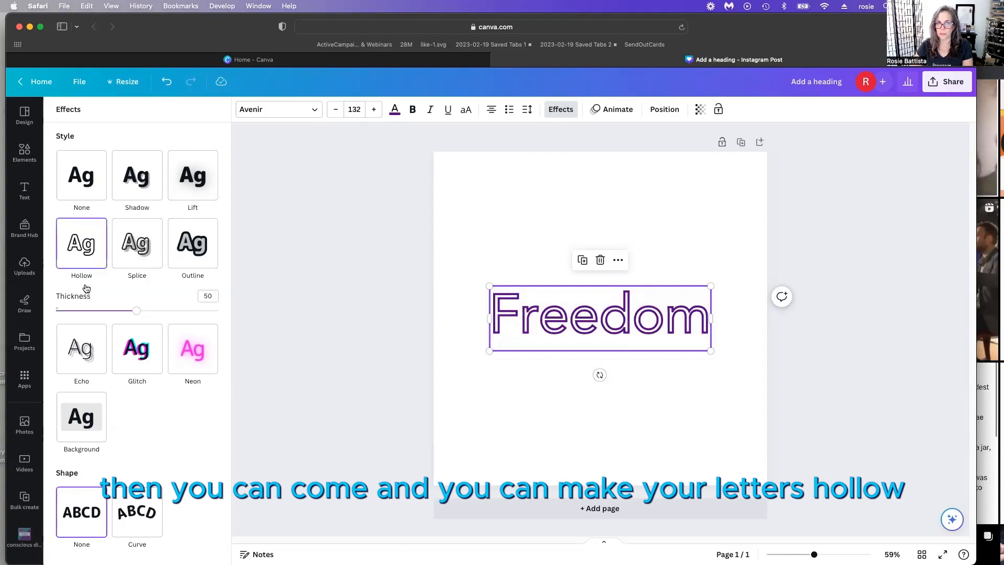
drag(134, 317, 222, 322)
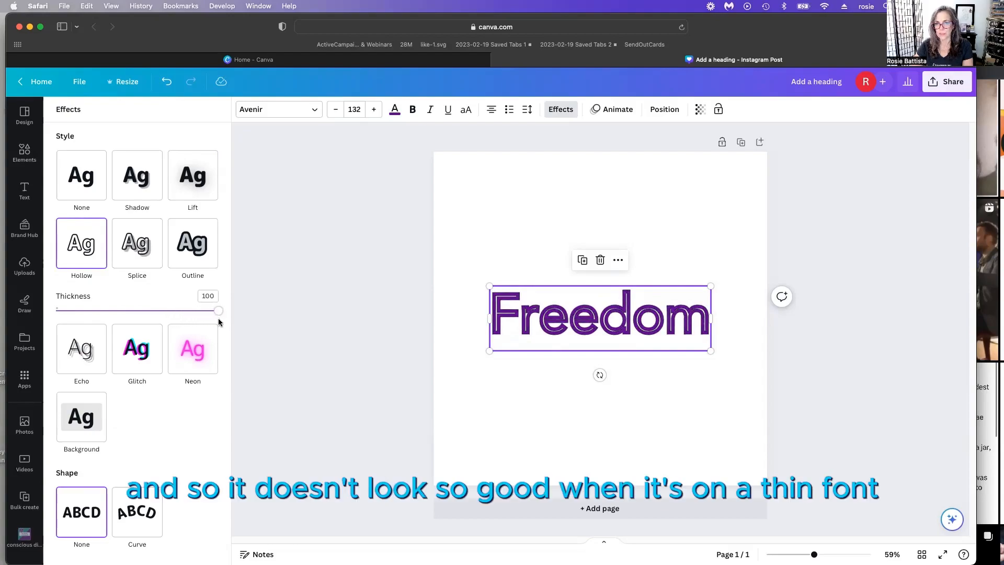
drag(199, 319, 47, 319)
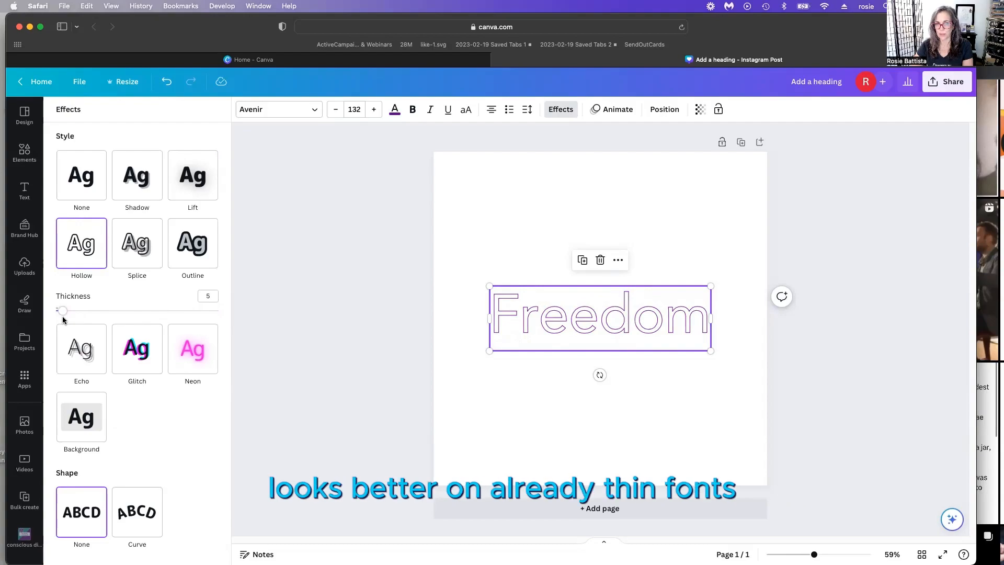
drag(66, 320, 105, 314)
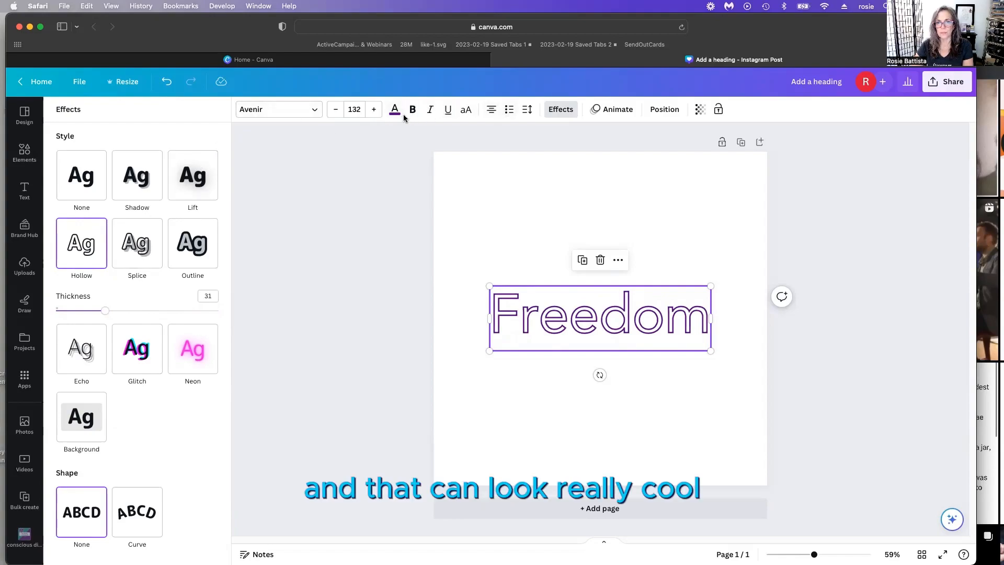
Try a blue-purple page background, settle on the tan of the Create Space Studio palette, and reopen the background color choices.
click(462, 184)
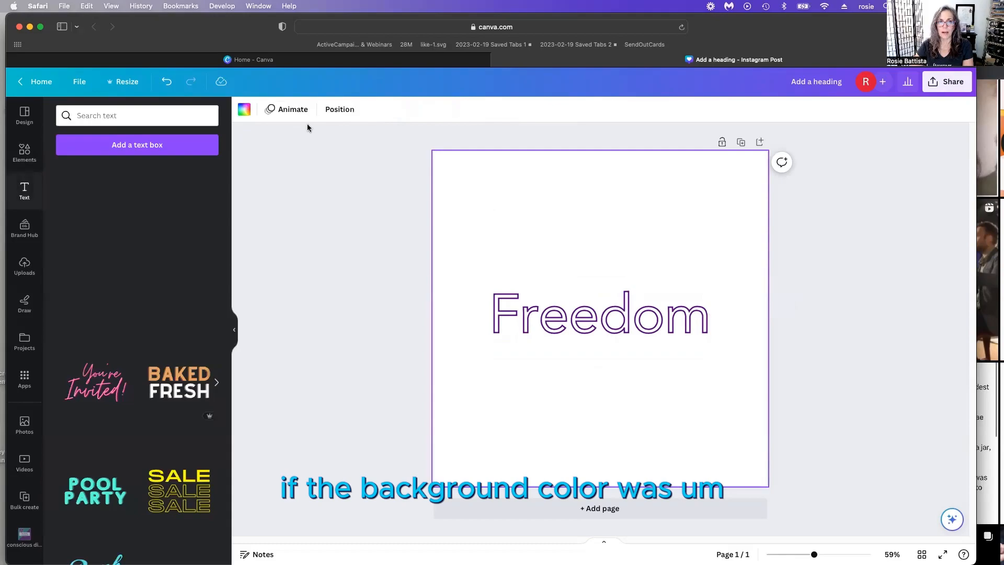
click(244, 110)
click(97, 257)
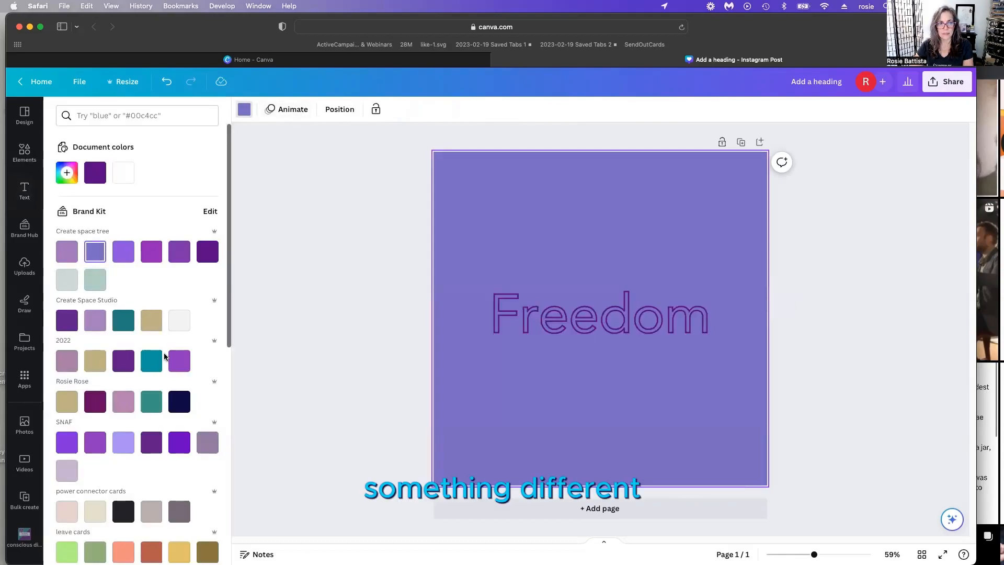
click(154, 325)
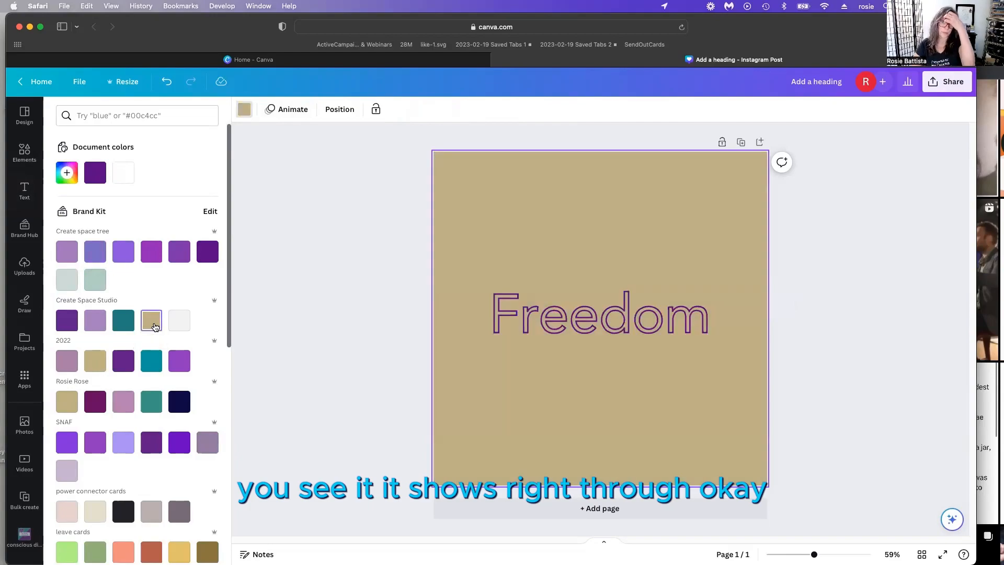
click(244, 112)
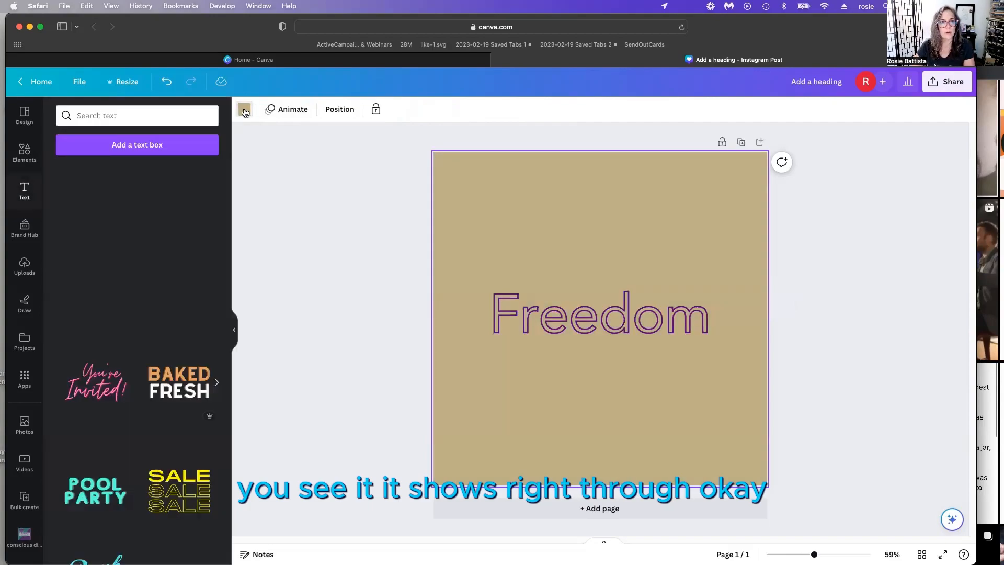
click(244, 111)
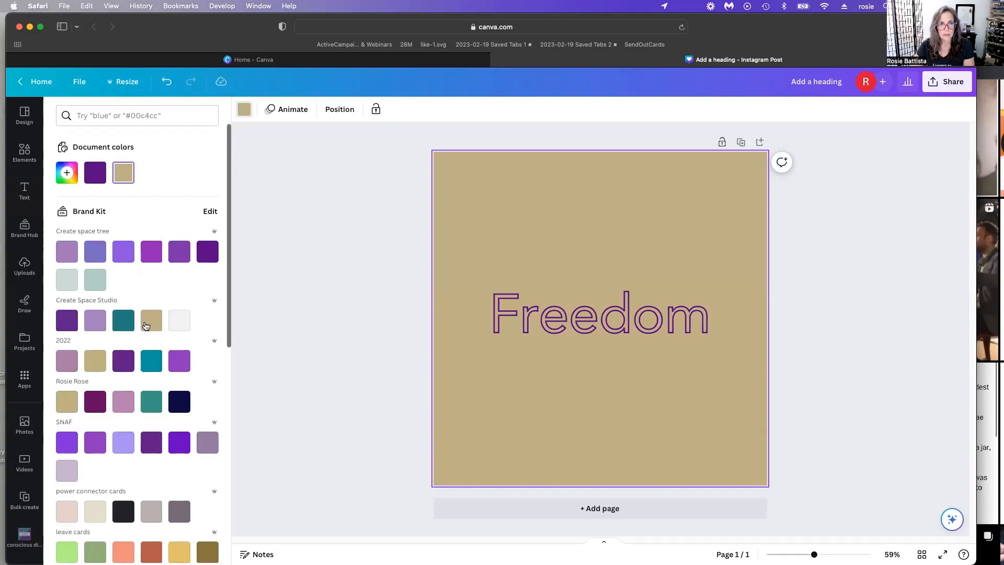
Reset the page background to plain white.
scroll(95, 378, down, 3)
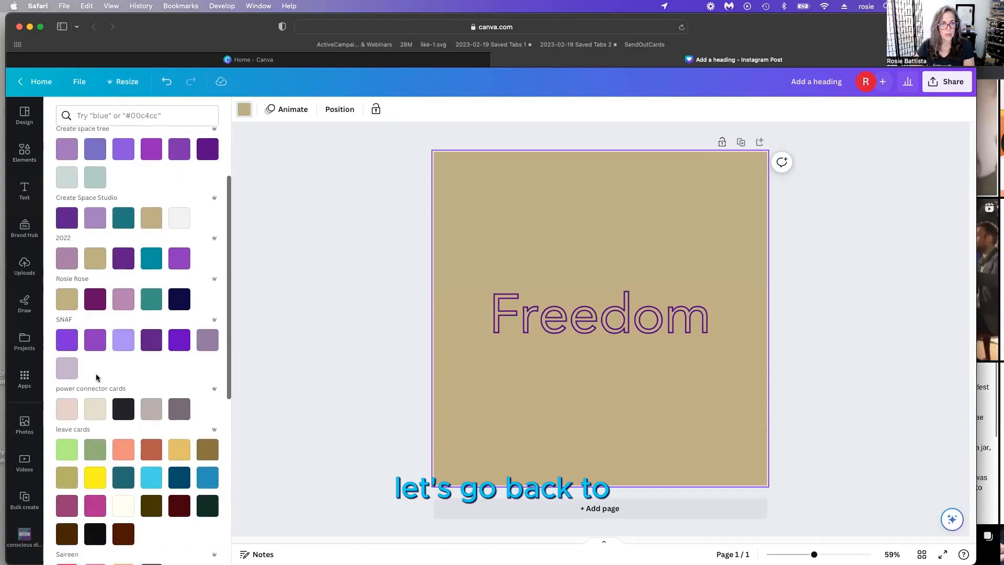
scroll(174, 348, down, 2)
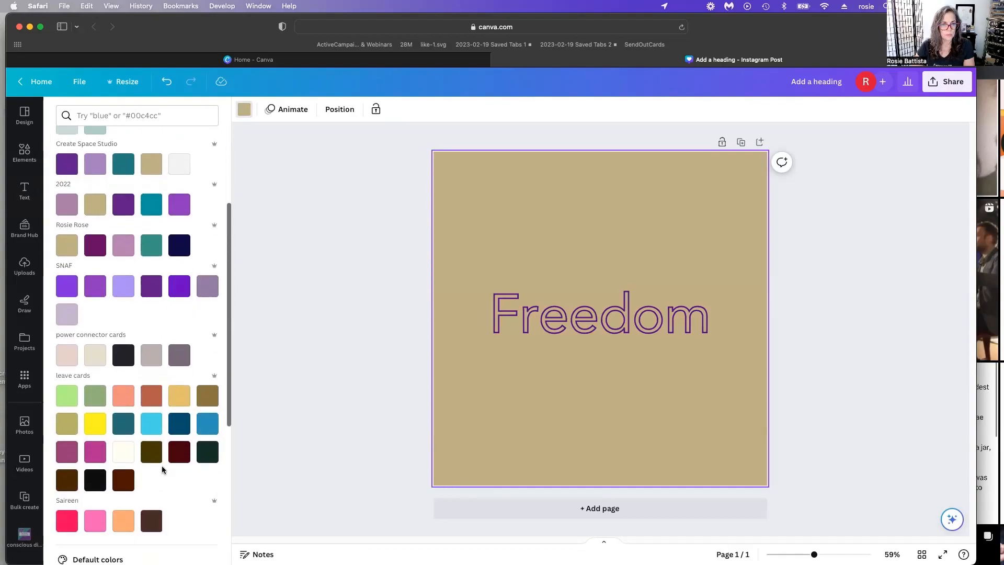
key(Delete)
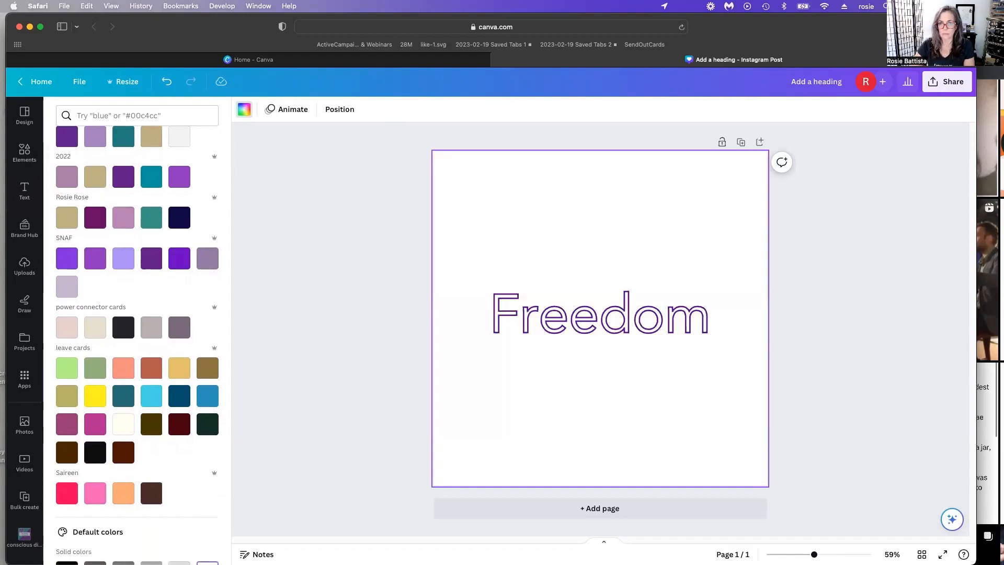
scroll(110, 255, up, 5)
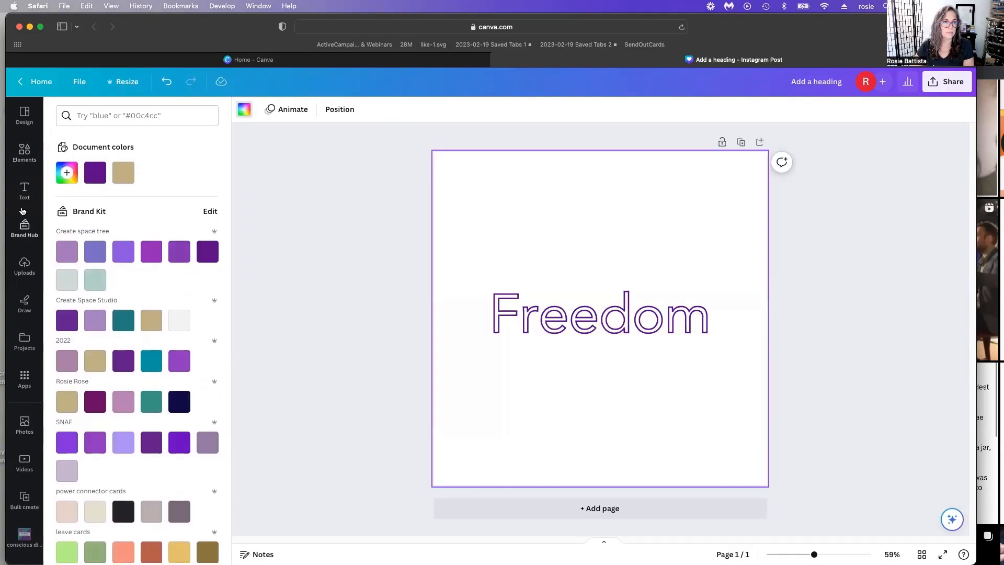
Apply the Outline effect to the Freedom heading and set its thickness to 27.
click(593, 340)
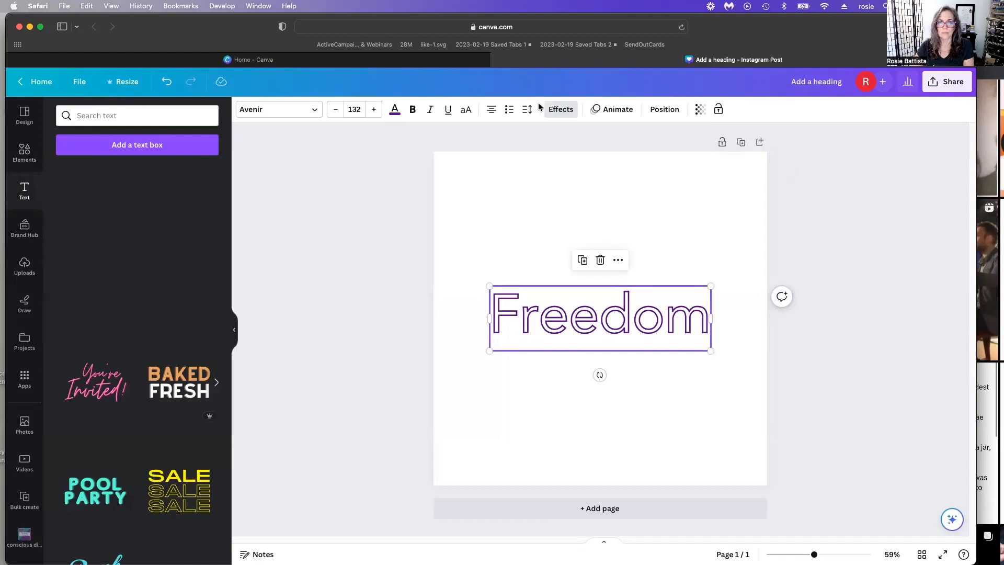
click(561, 110)
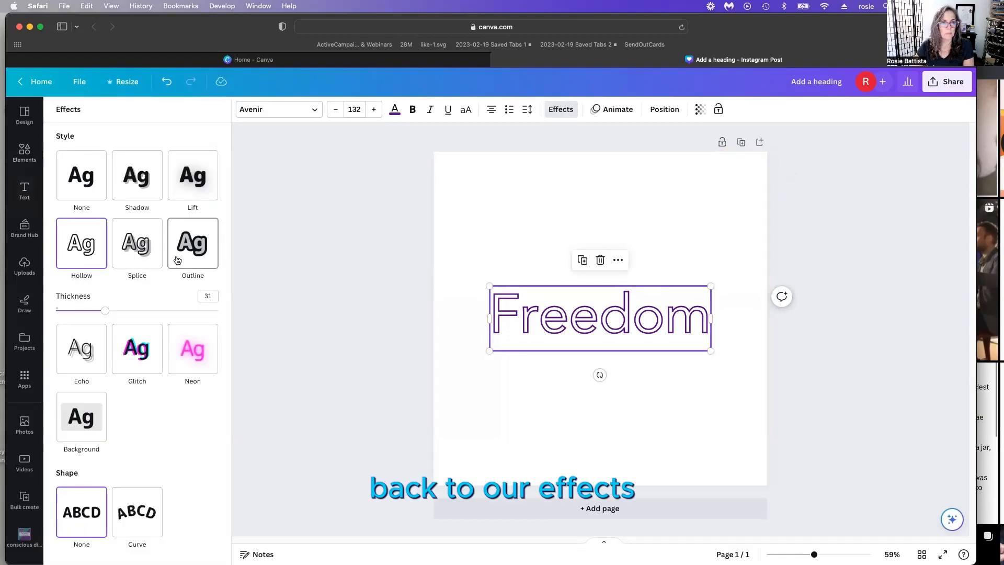
click(191, 248)
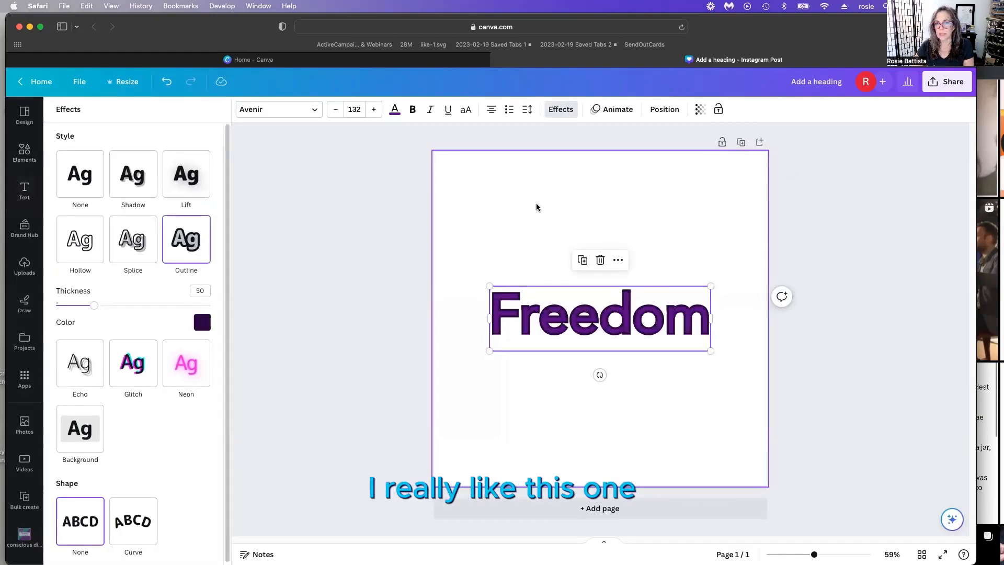
click(394, 113)
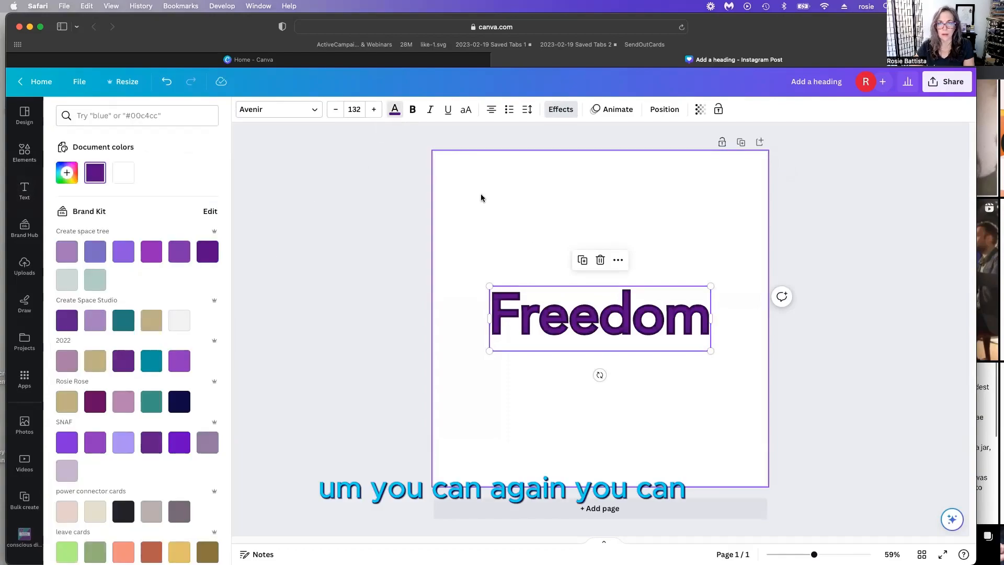
click(561, 109)
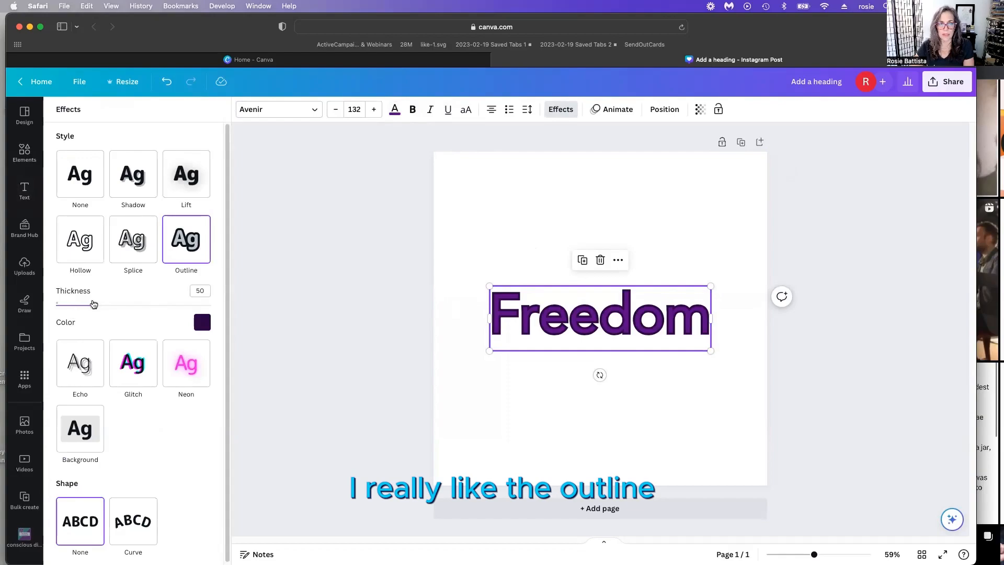
mouse_move(92, 308)
mouse_down()
mouse_move(72, 309)
mouse_move(201, 308)
mouse_move(76, 309)
mouse_up()
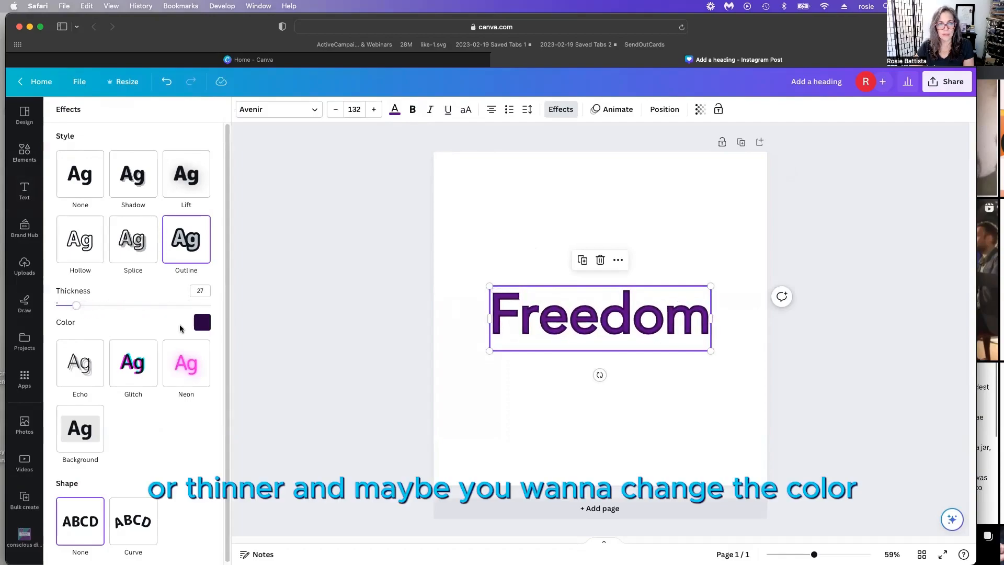
Try teal and light purple from the Create Space Studio palette as the outline color, and restore the Outline effect's default settings.
click(202, 322)
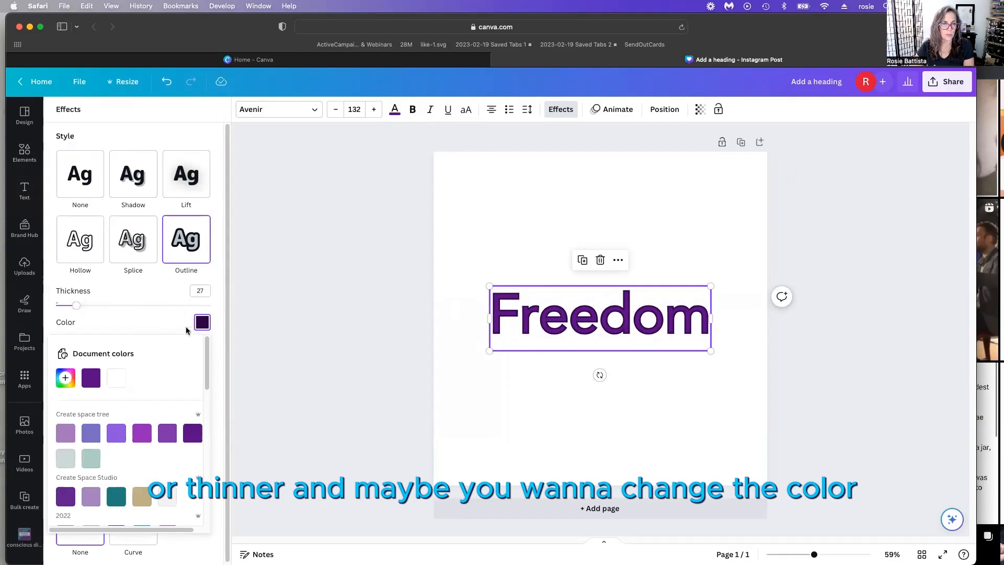
scroll(143, 460, down, 1)
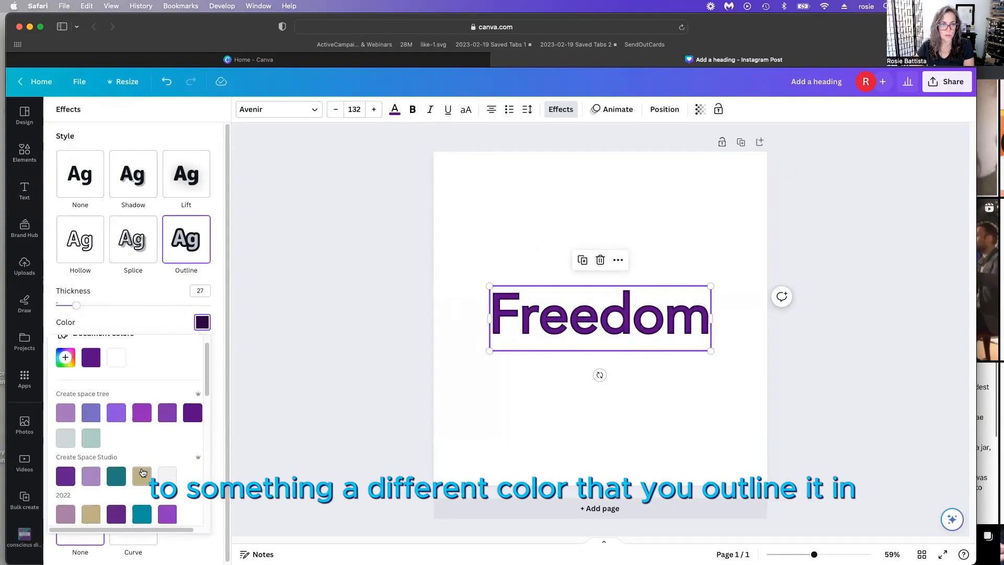
click(117, 477)
click(91, 478)
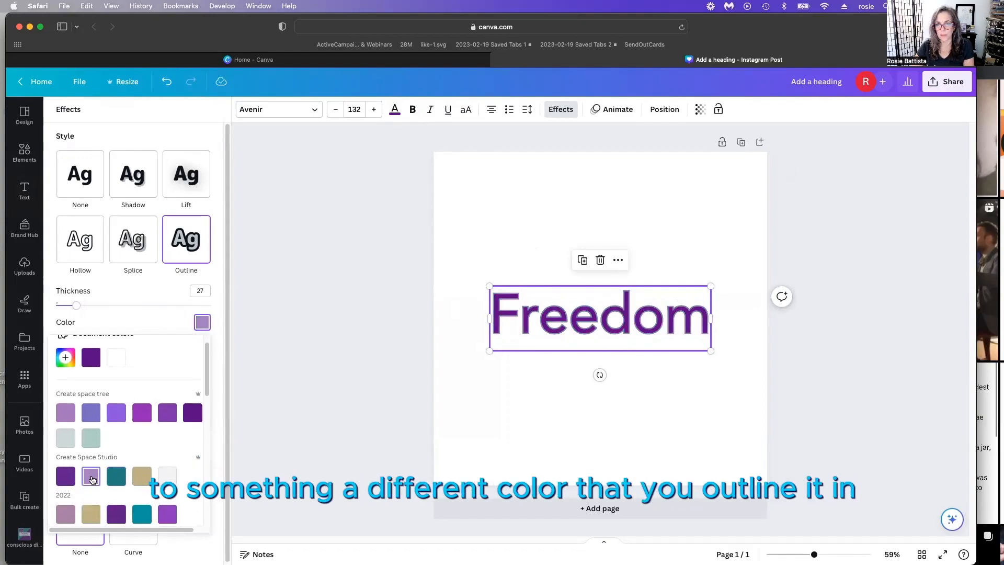
scroll(92, 450, up, 2)
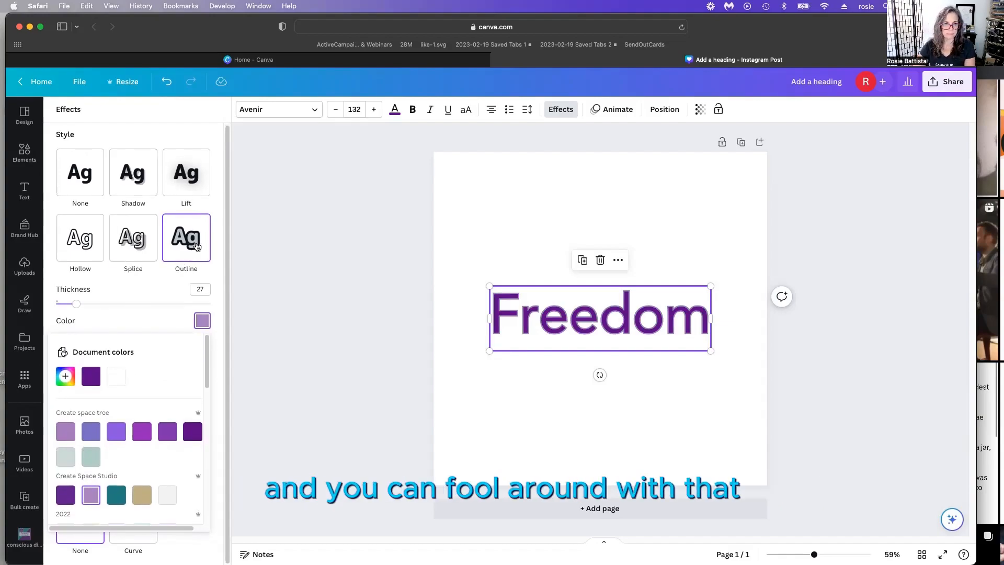
click(197, 246)
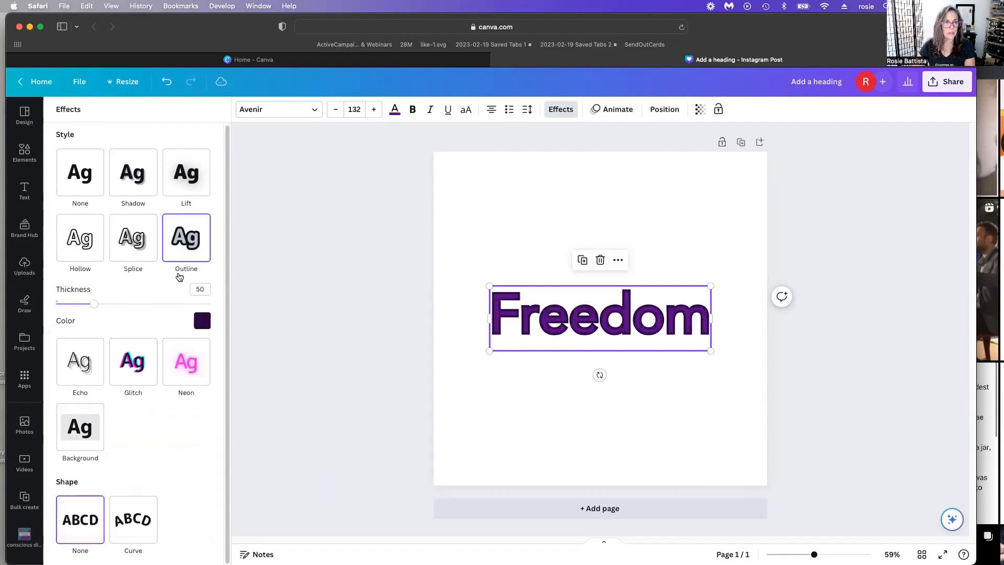
Switch the Freedom heading to the Echo effect with an offset of 36 and a direction of -66.
click(83, 364)
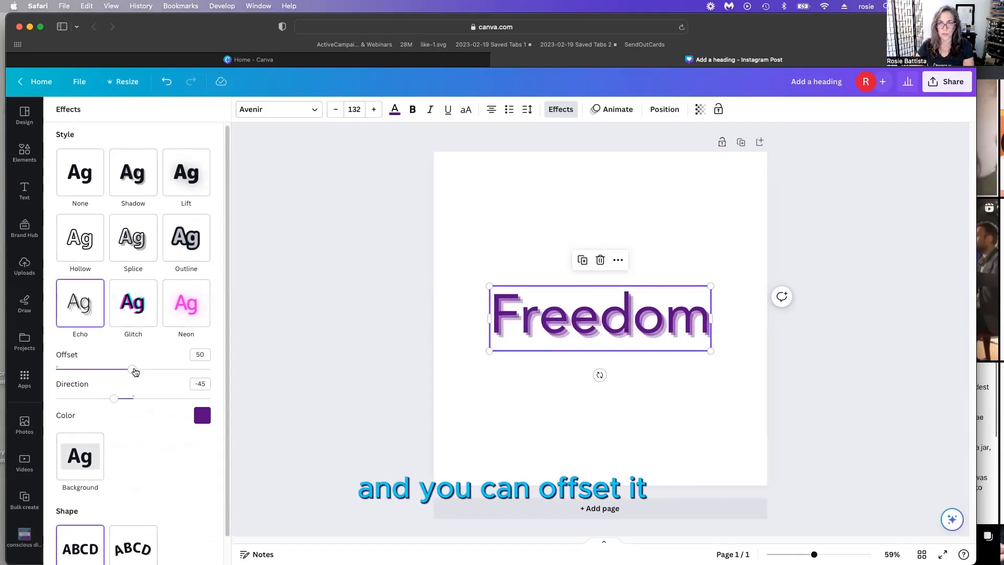
mouse_move(96, 373)
mouse_down()
mouse_move(131, 375)
mouse_move(65, 375)
mouse_move(107, 372)
mouse_up()
drag(197, 375, 106, 401)
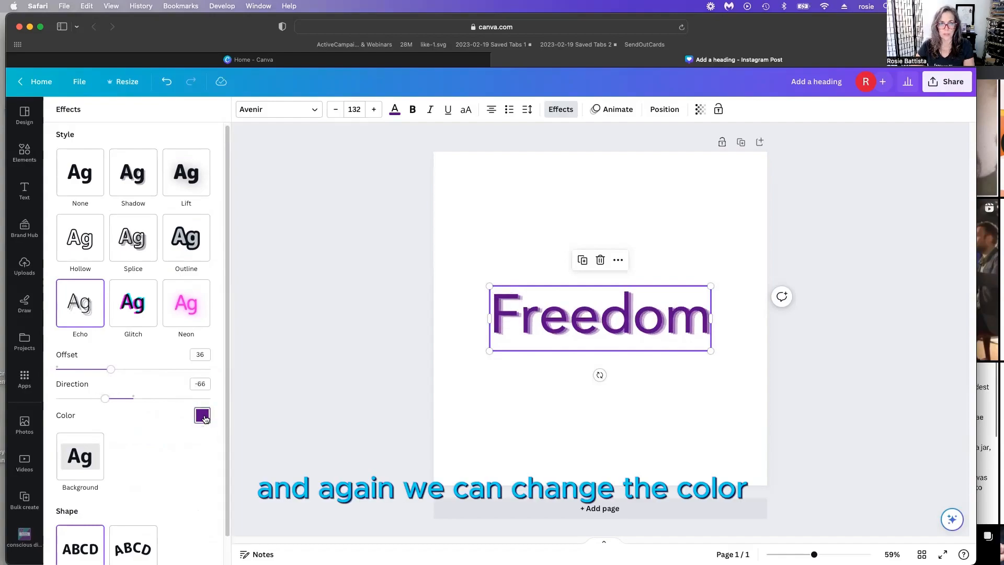
Try several brand colors for the heading's echo, ending with the tan of the Create Space Studio palette.
click(204, 417)
click(120, 306)
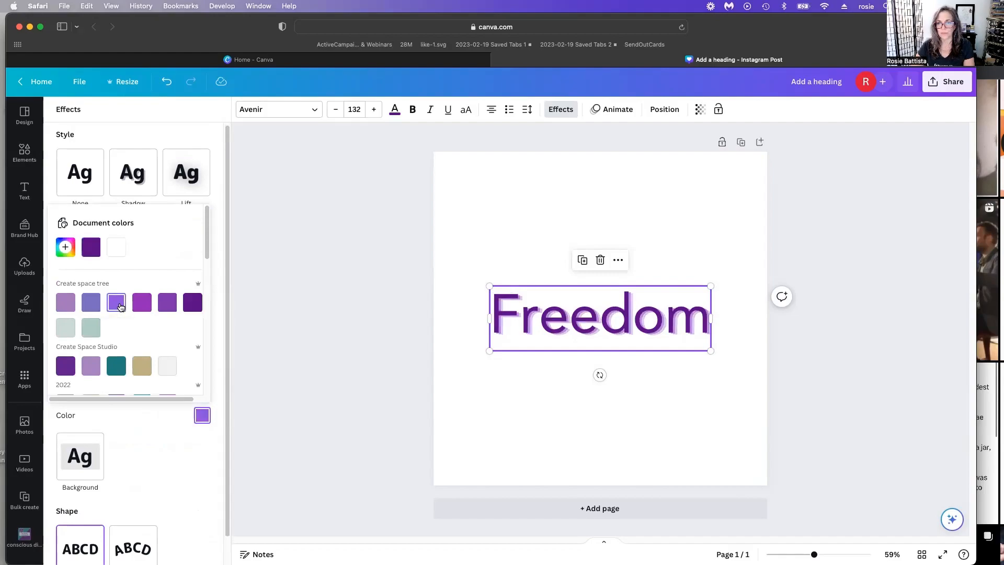
click(119, 370)
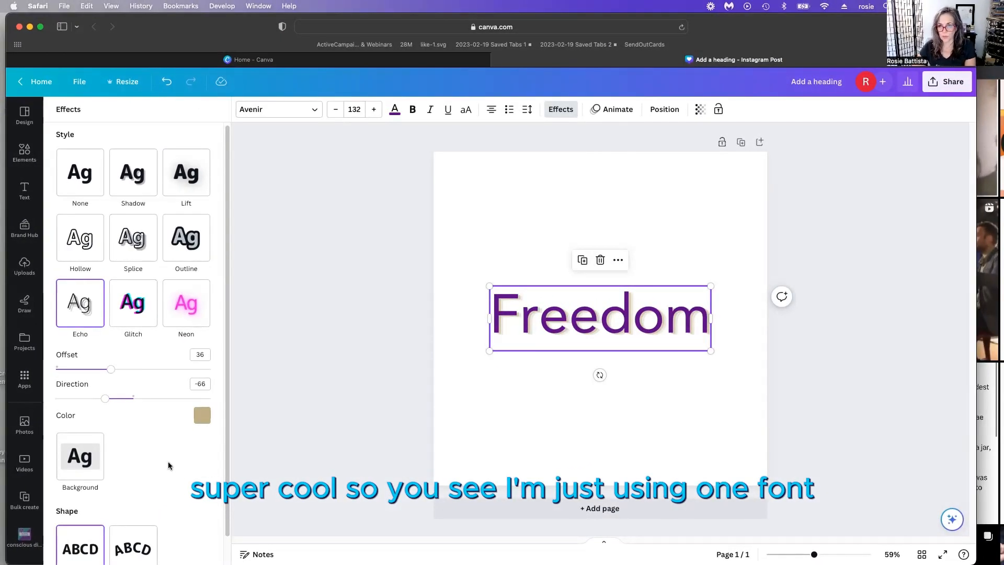
Try the Glitch effect on the Freedom heading and settle on Neon with an intensity of 50.
scroll(154, 361, down, 1)
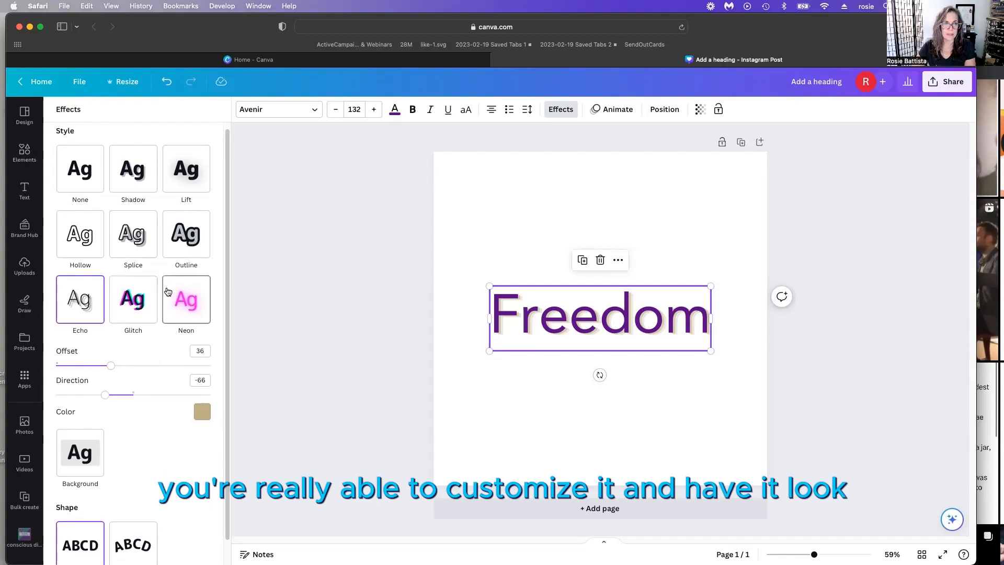
scroll(157, 246, down, 1)
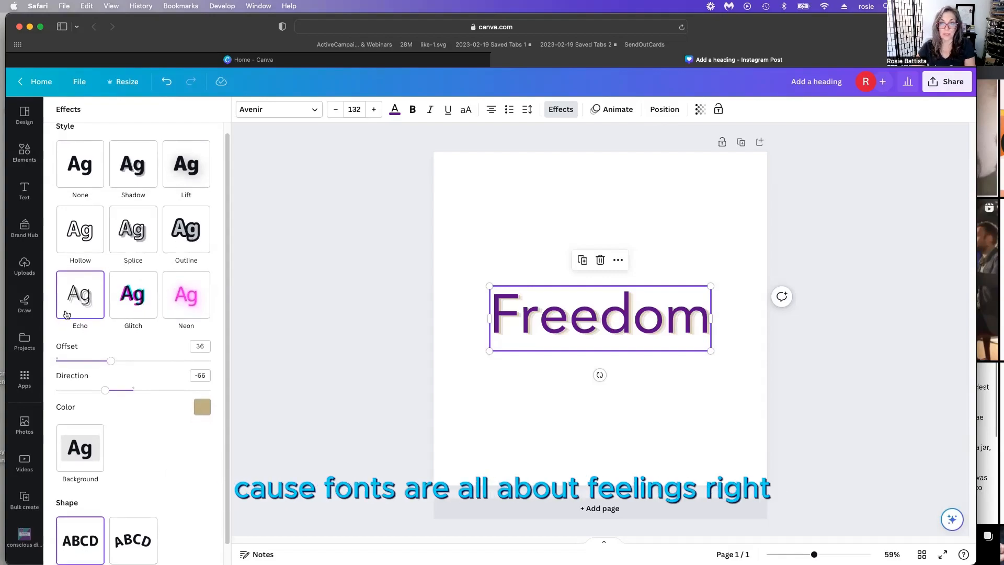
click(131, 301)
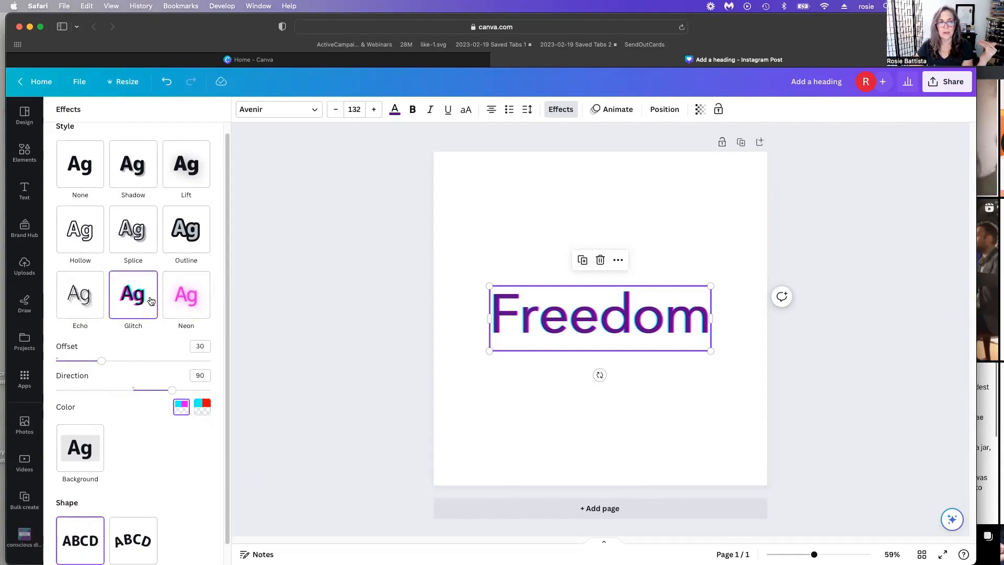
click(184, 297)
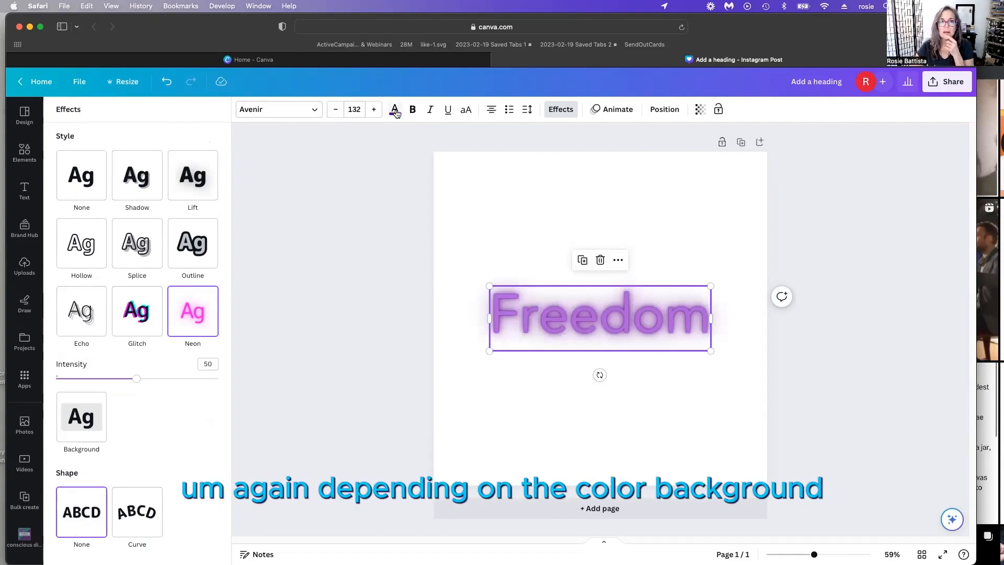
Set the page background to the mint green of the Create space tree palette.
click(475, 168)
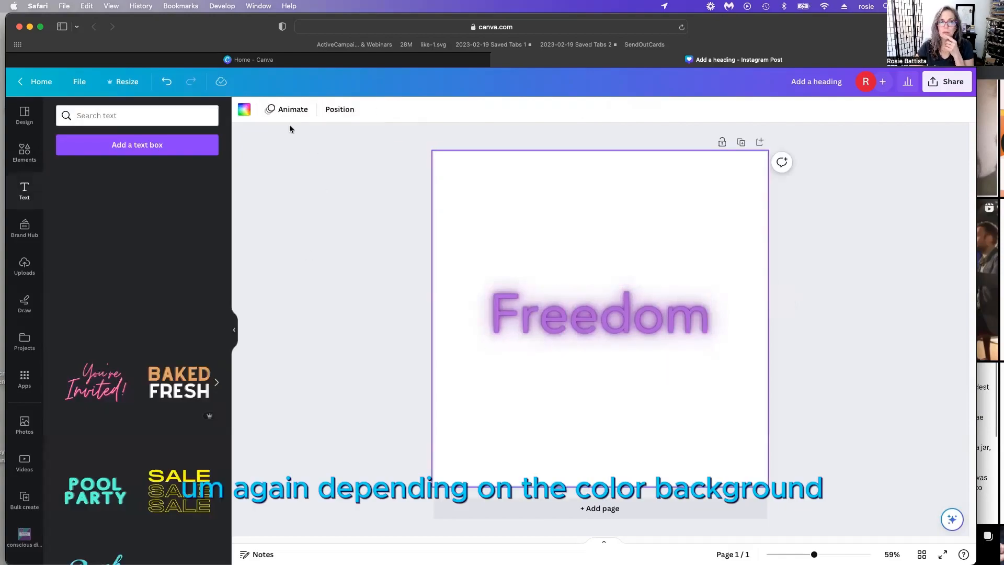
click(245, 109)
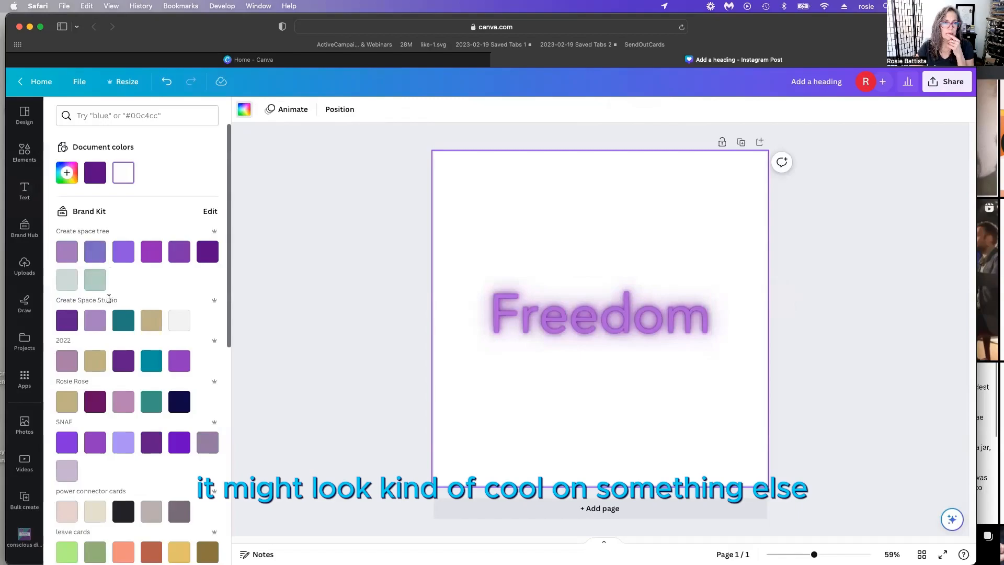
click(91, 285)
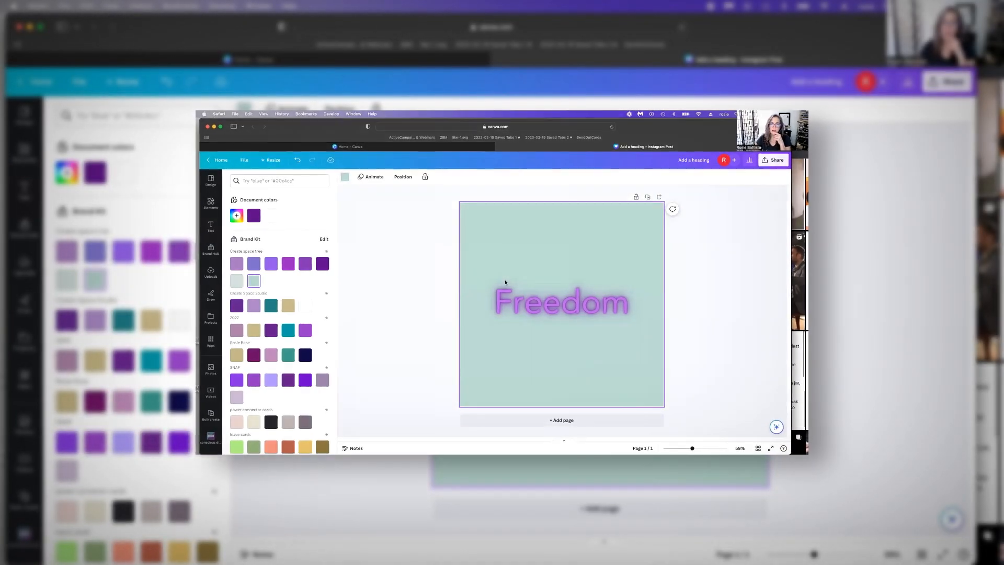
Bend the neon Freedom heading into an arch with the Curve shape.
click(507, 288)
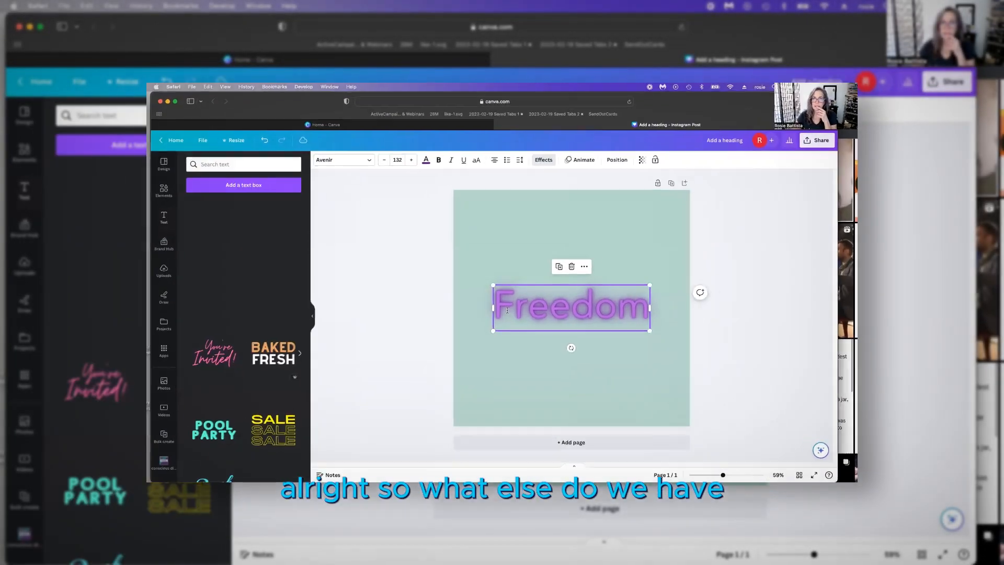
click(557, 121)
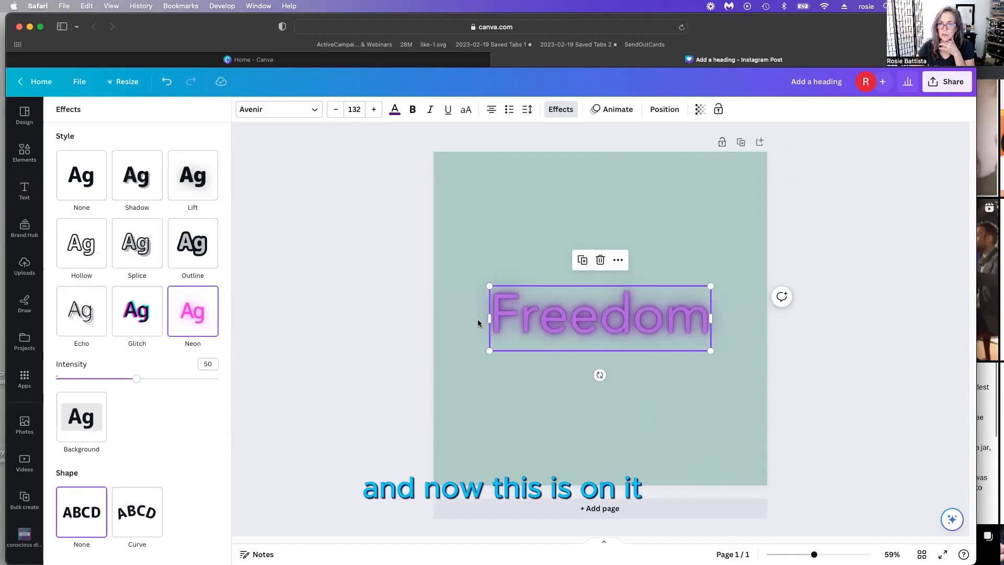
click(137, 515)
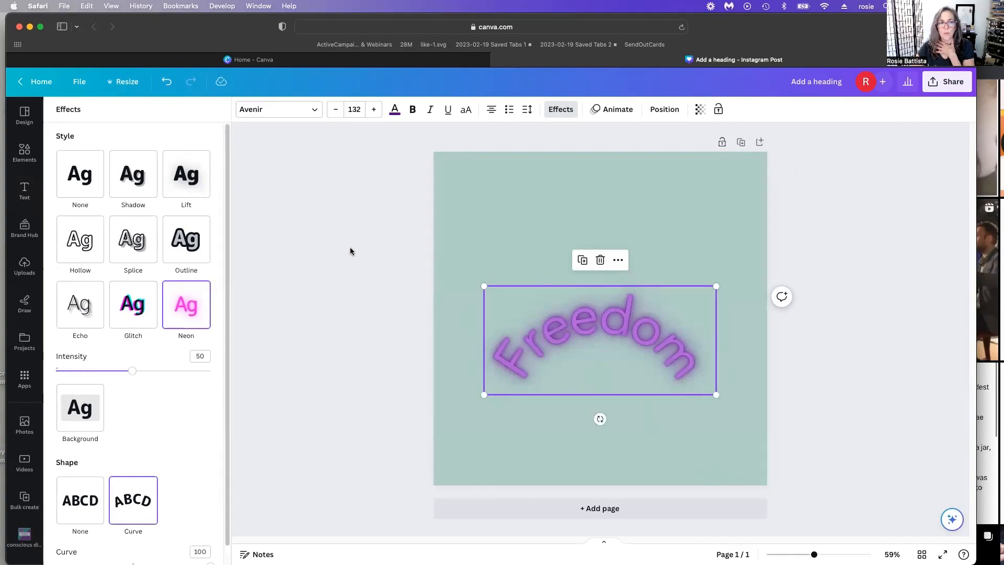
Add a circle shape, color it light purple, and size and place it beneath the curved Freedom heading.
click(24, 152)
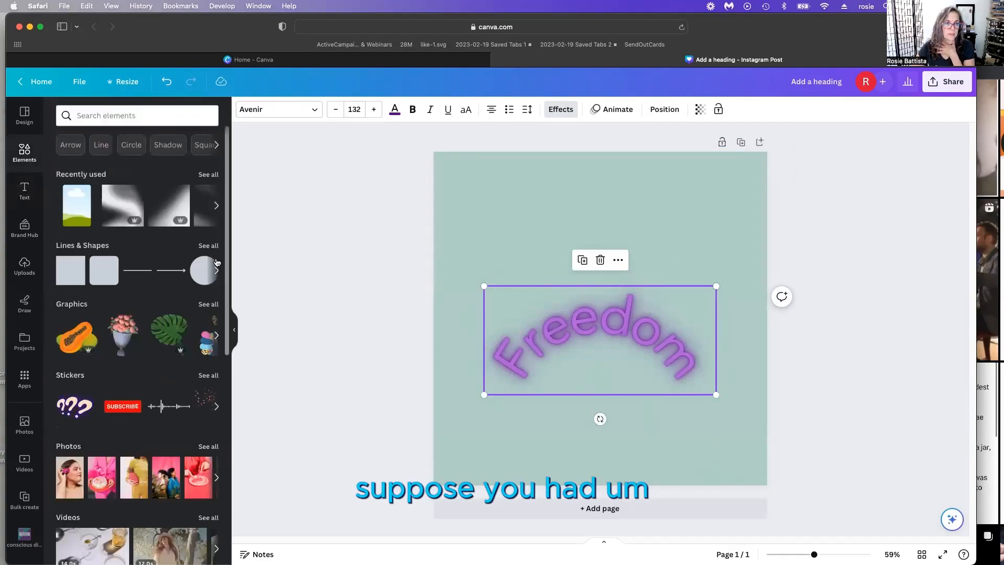
click(204, 271)
mouse_move(601, 329)
mouse_down()
mouse_move(594, 394)
mouse_move(594, 323)
mouse_up()
drag(598, 396, 598, 306)
click(598, 306)
drag(645, 365, 705, 425)
drag(615, 342, 593, 354)
Position the Freedom heading around the upper edge of the circle and set its curve to 96.
click(529, 250)
drag(530, 250, 536, 279)
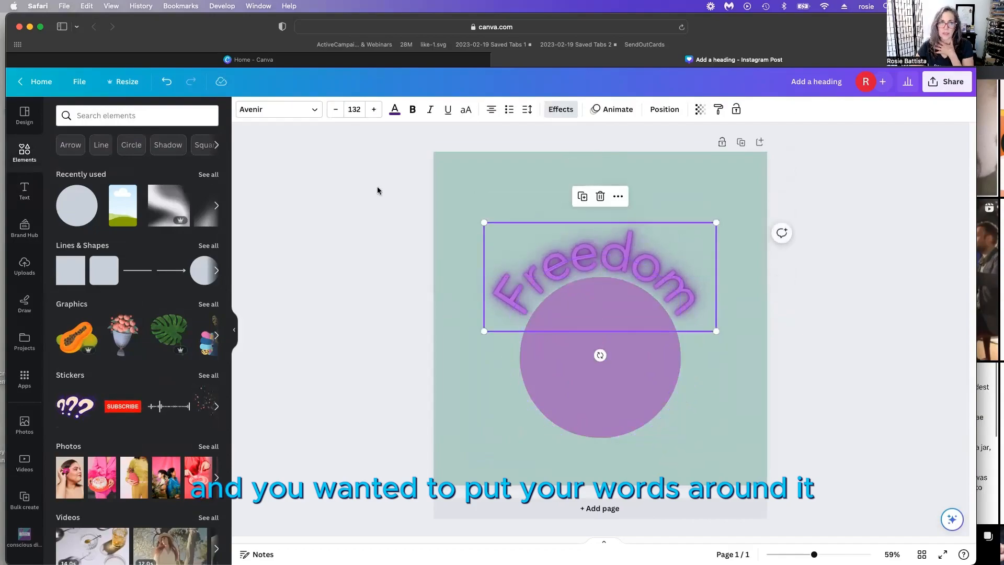
click(562, 110)
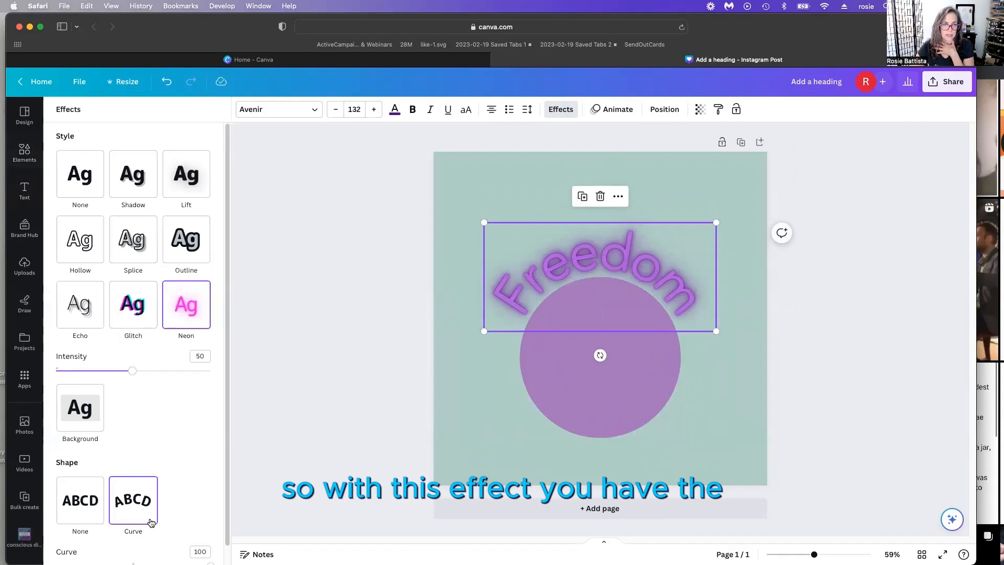
scroll(151, 522, down, 1)
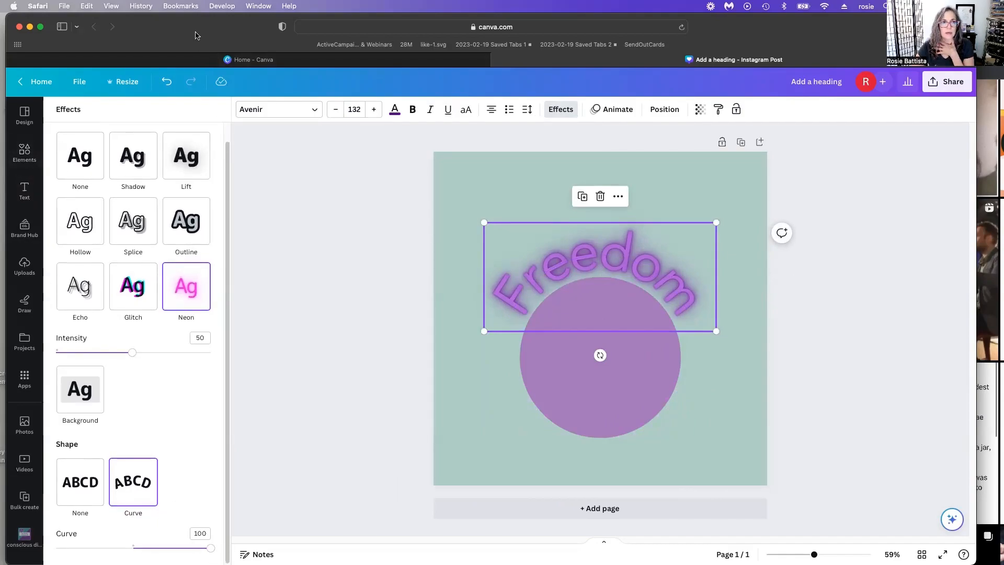
drag(210, 547, 208, 549)
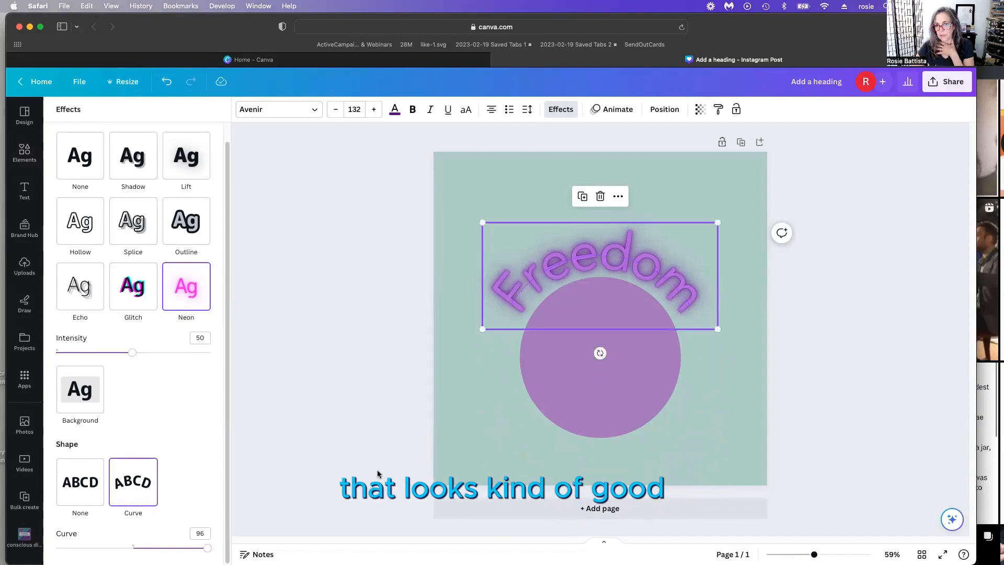
click(724, 453)
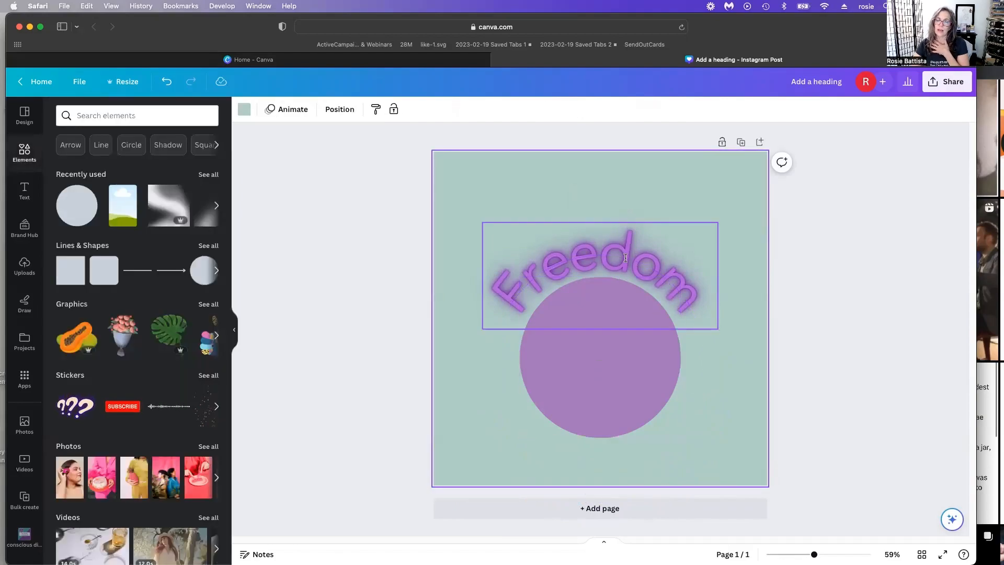
Move the circle toward the top of the page and wrap the Freedom heading around its lower edge with a curve of -85.
drag(611, 356, 600, 279)
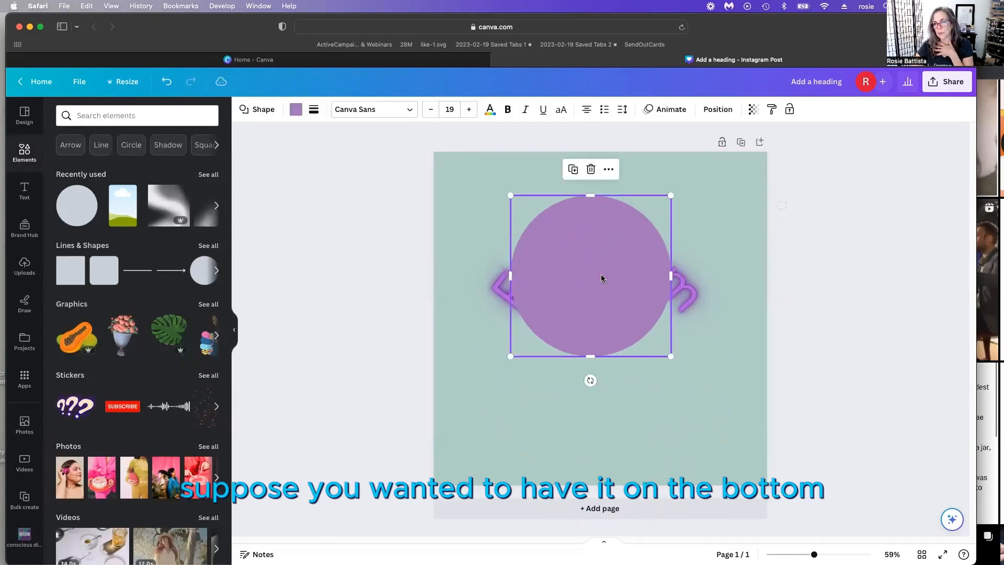
drag(682, 301, 685, 427)
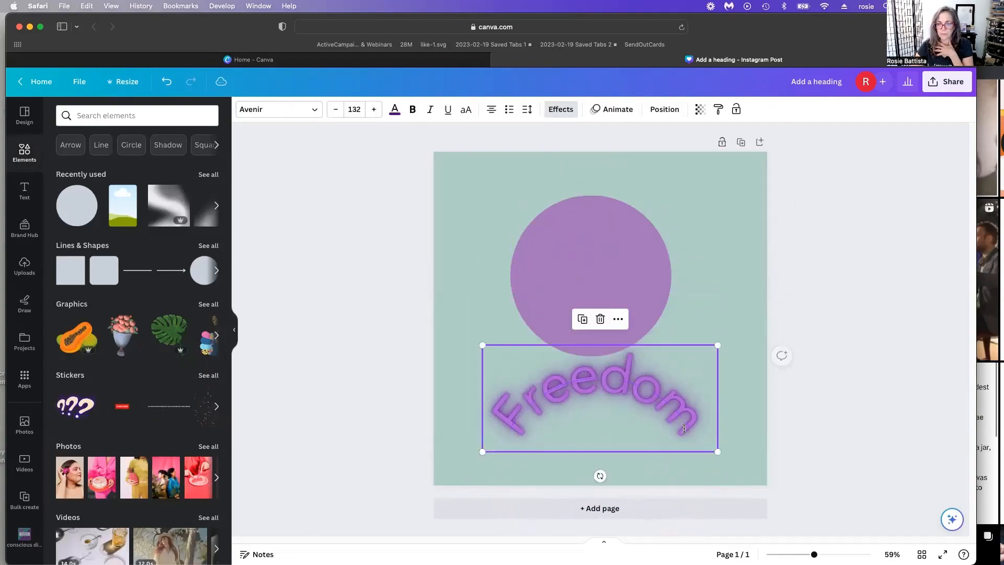
click(561, 110)
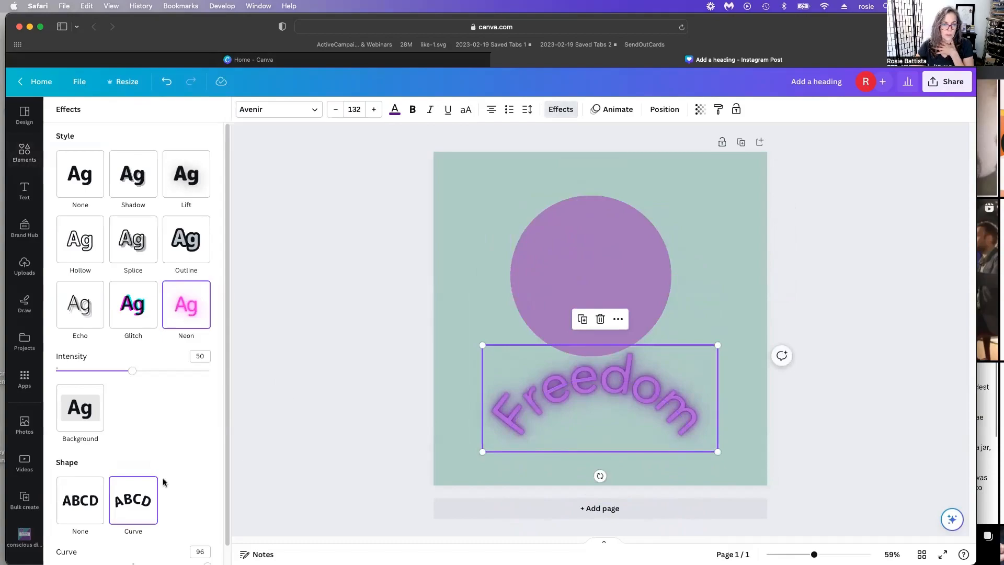
scroll(158, 475, down, 1)
drag(208, 551, 68, 519)
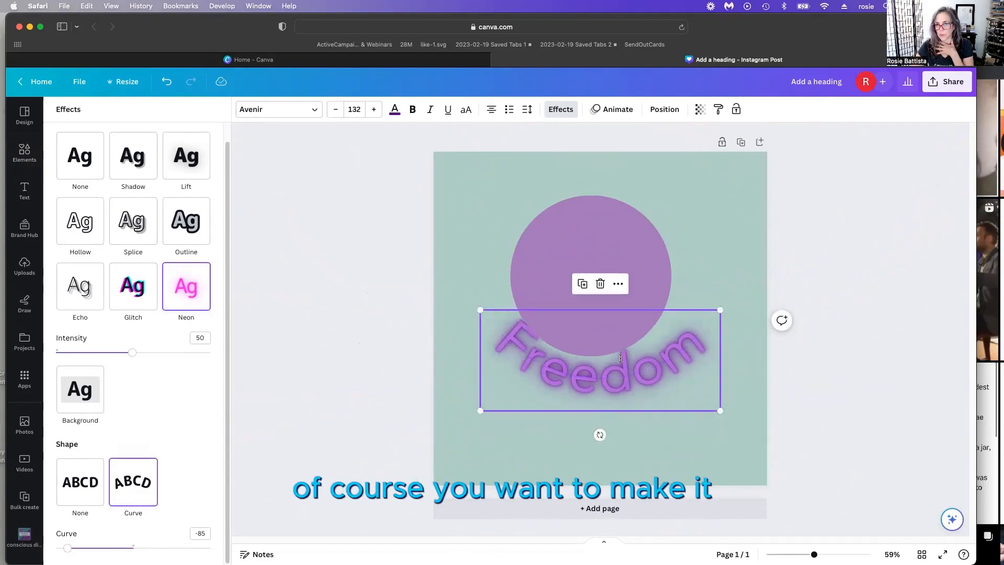
drag(639, 377, 631, 387)
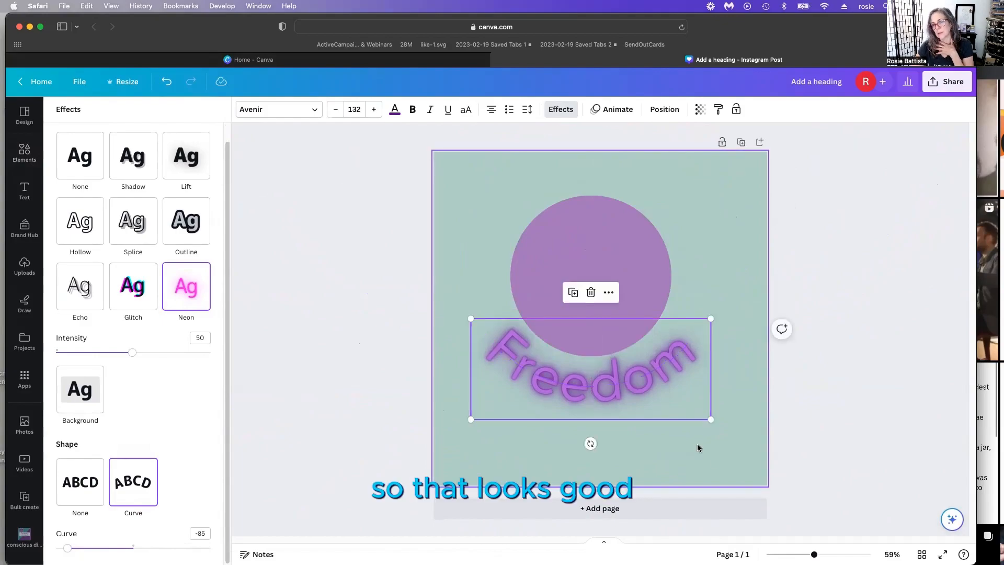
click(766, 486)
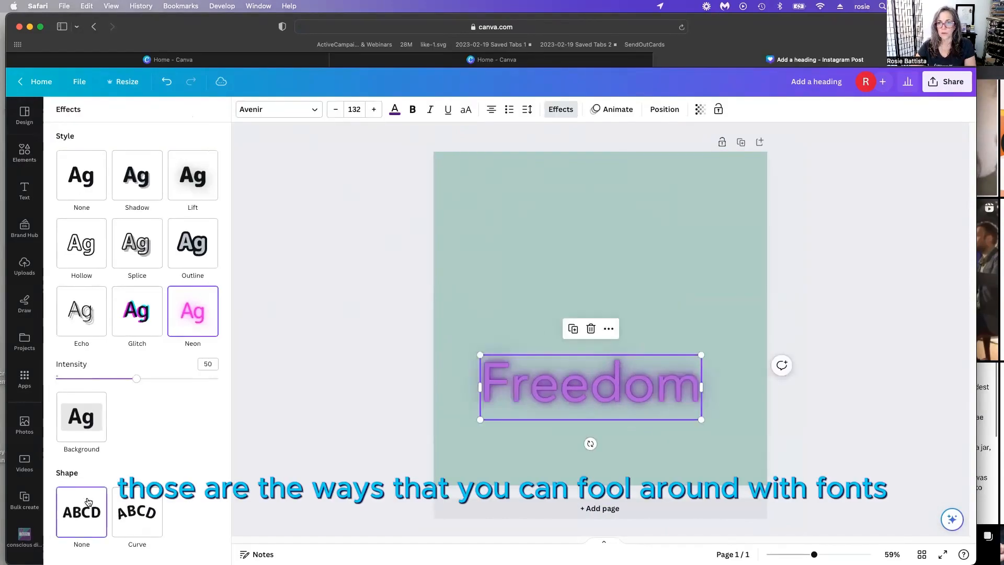
Center the straight Freedom heading on the page and give it a Background effect in the bright purple of the Create space tree palette.
drag(600, 401, 611, 335)
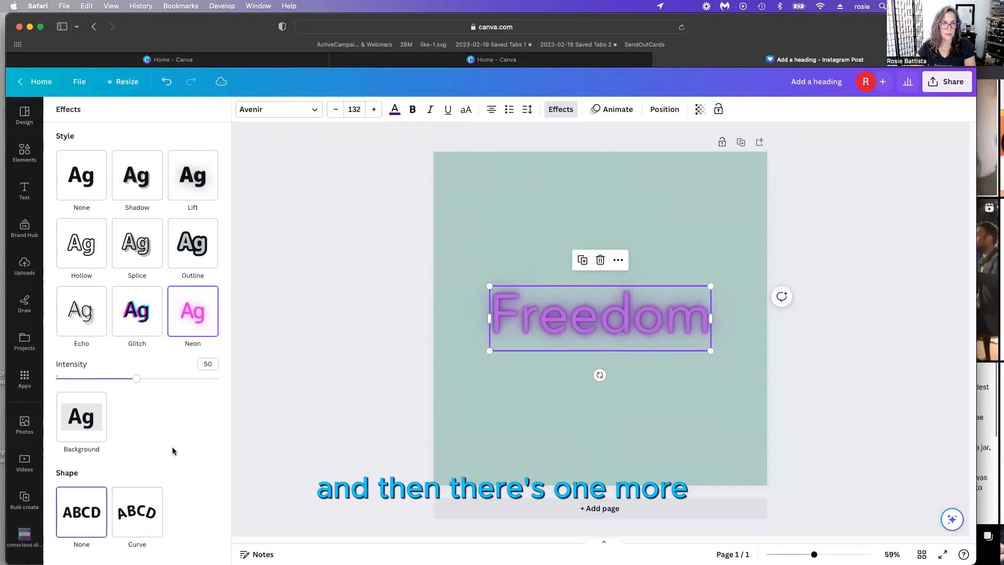
click(77, 424)
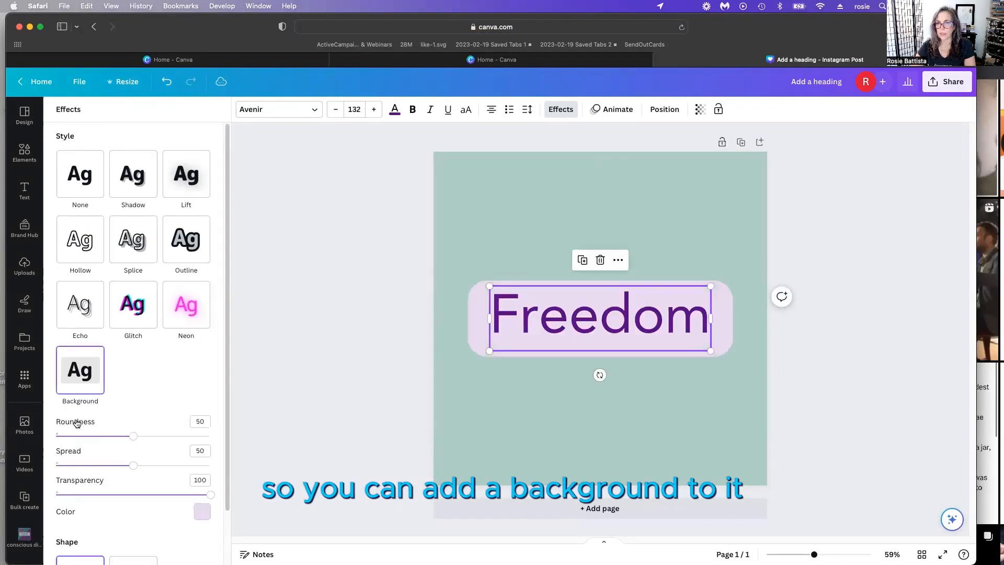
click(201, 512)
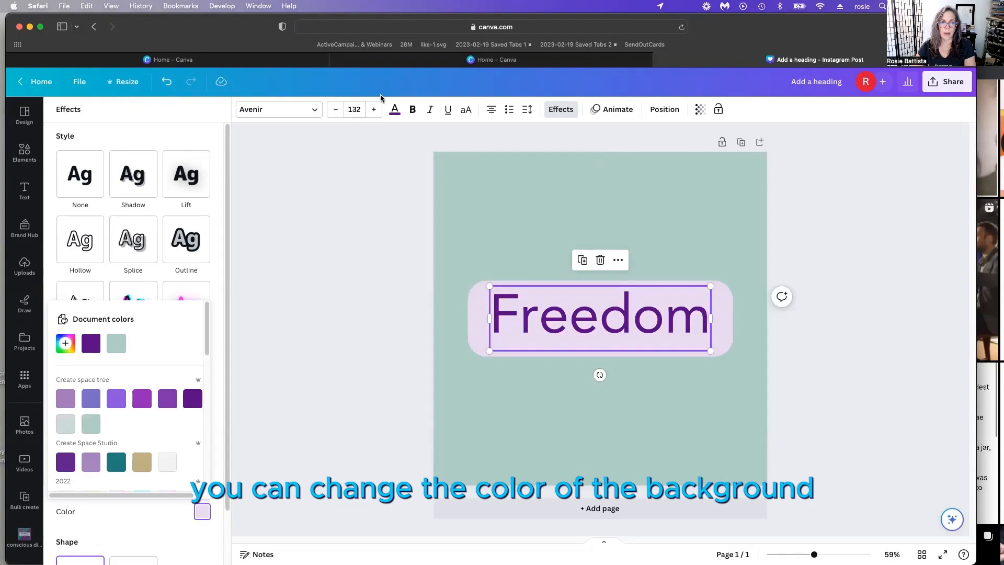
click(142, 402)
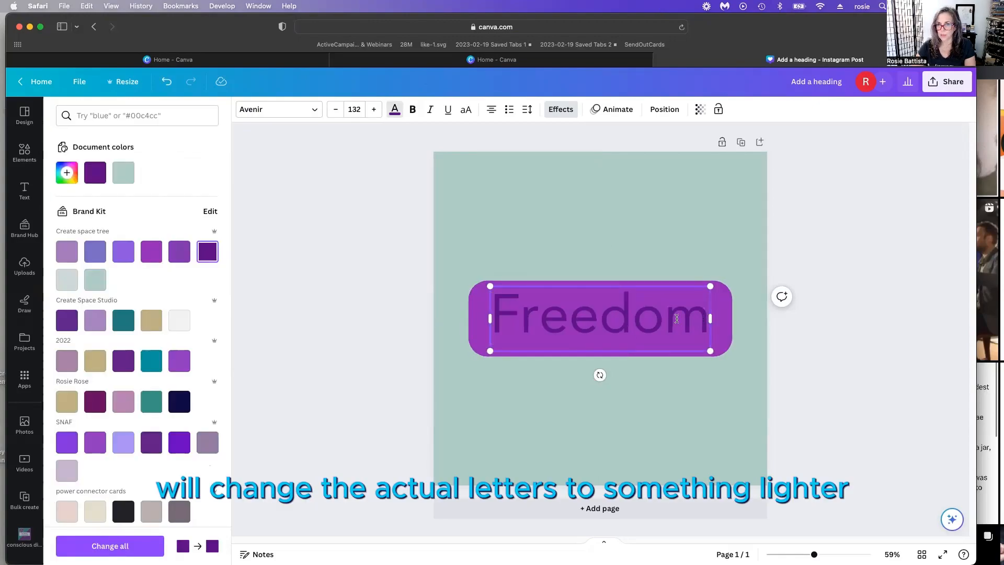
Recolor the Freedom letters with the mint green of the Create space tree palette.
drag(677, 319, 497, 319)
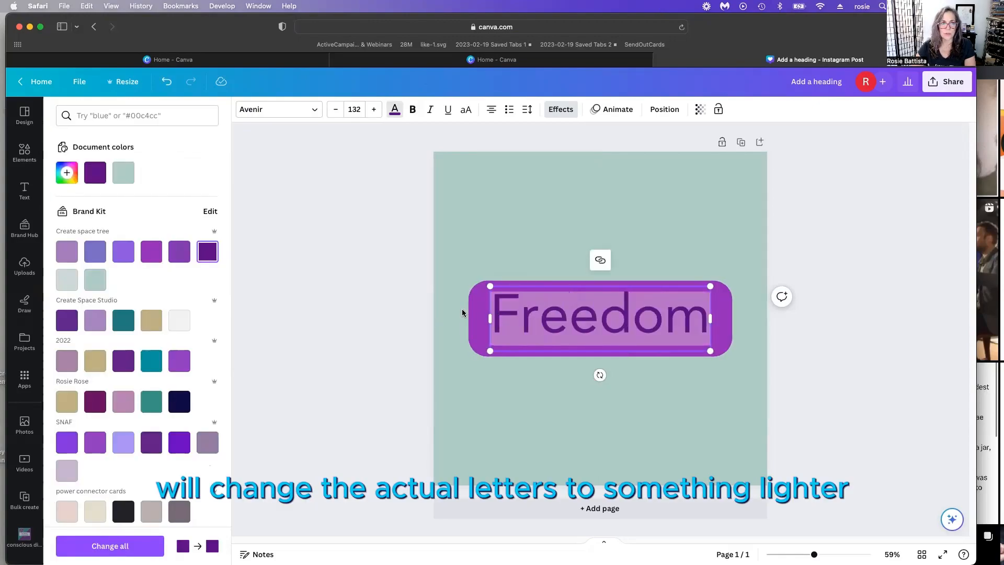
click(89, 285)
click(340, 249)
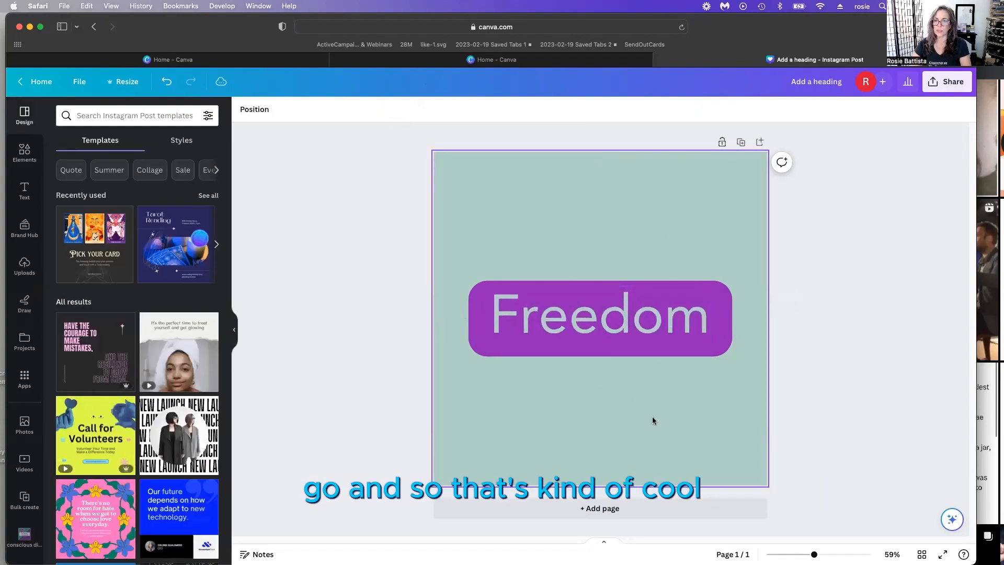
Set the Freedom heading's background effect to roundness 34, spread 100 and transparency 20.
click(501, 306)
click(562, 110)
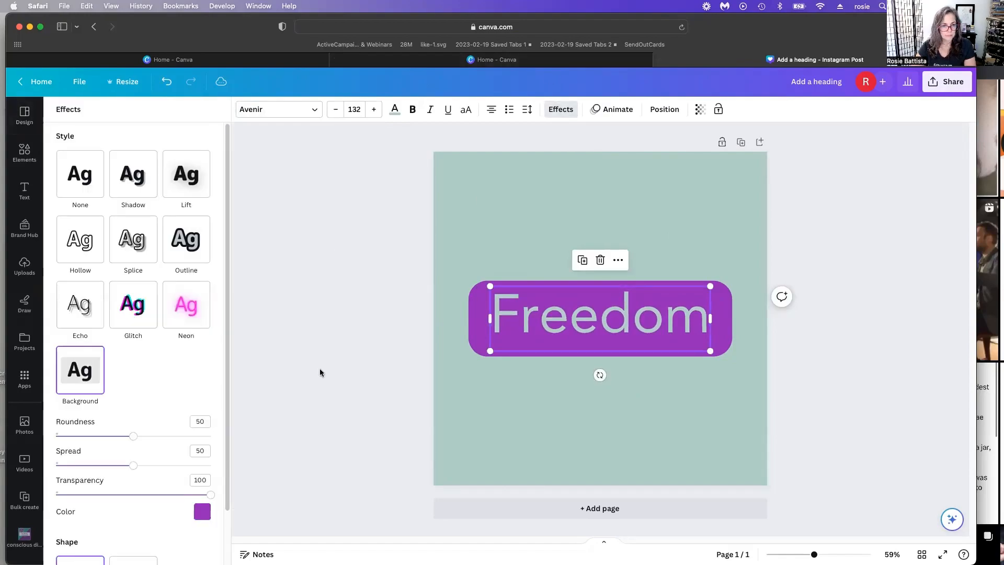
scroll(160, 404, down, 1)
drag(133, 406, 71, 414)
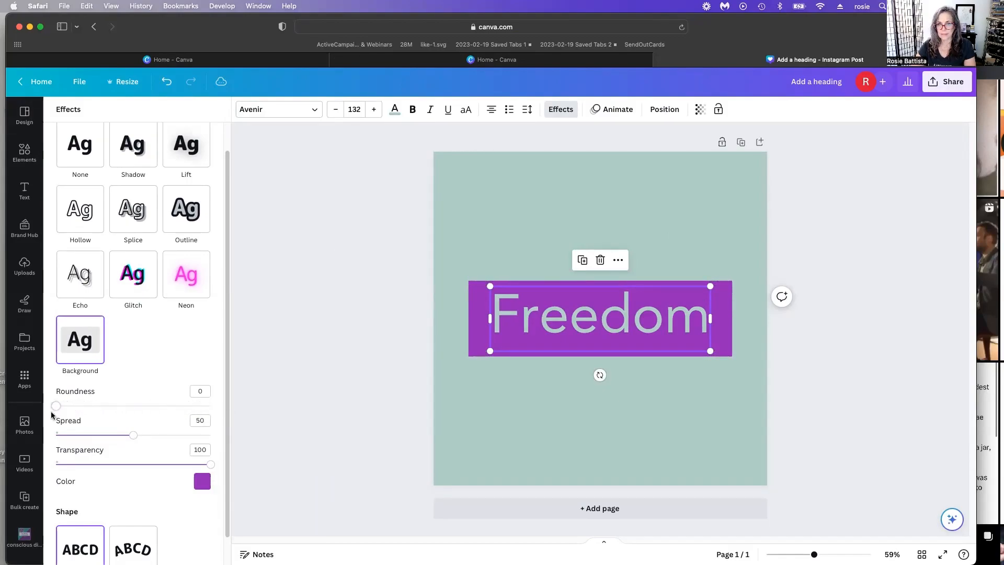
drag(52, 411, 212, 444)
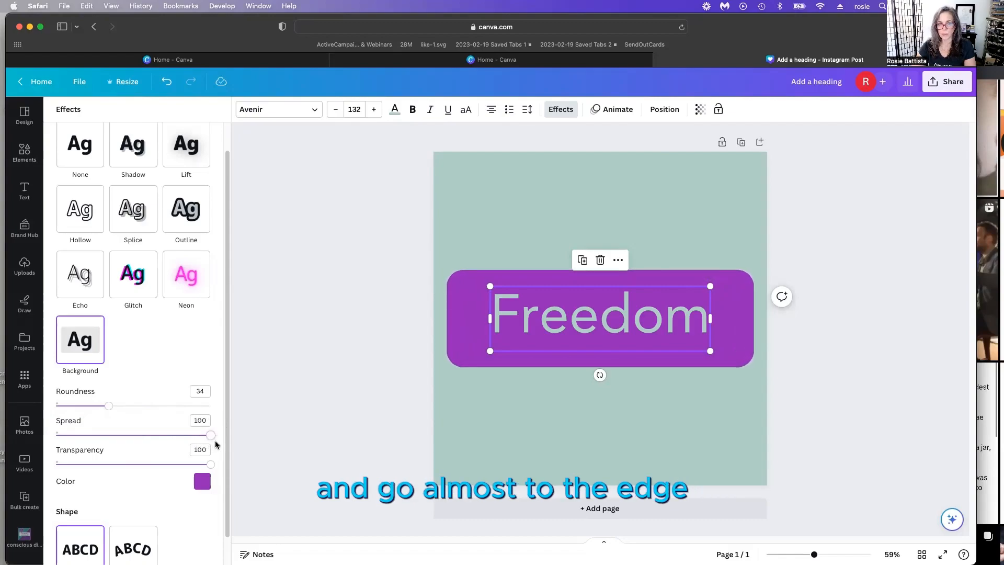
drag(198, 467, 87, 462)
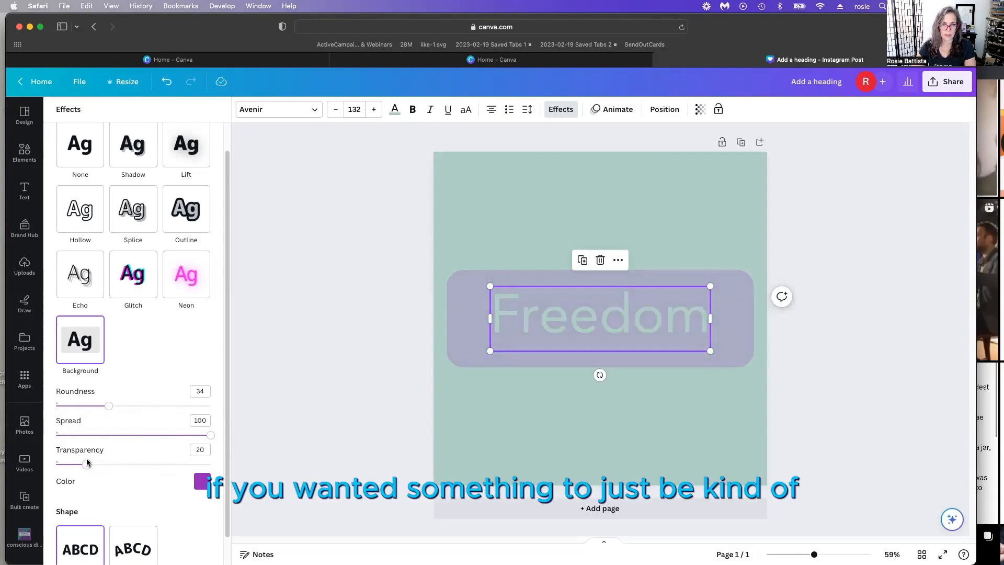
click(386, 432)
click(816, 419)
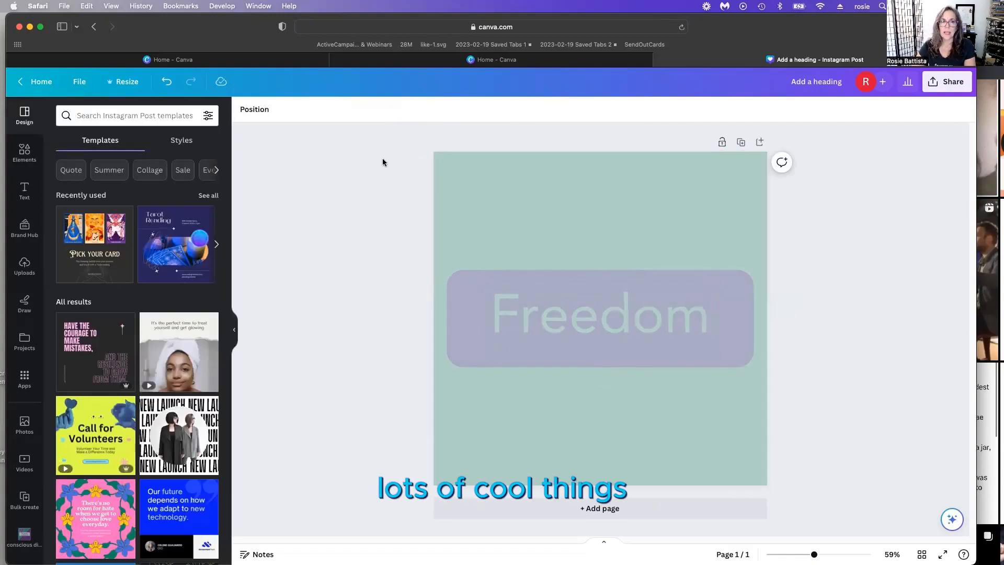
Open the Freedom heading's text effects and review the available style, background and shape options.
click(542, 313)
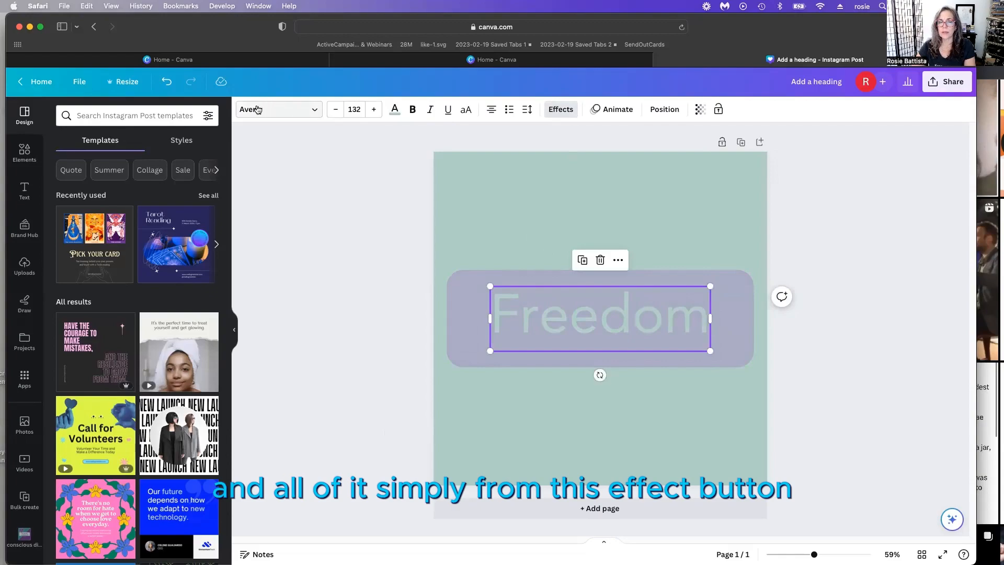
click(561, 110)
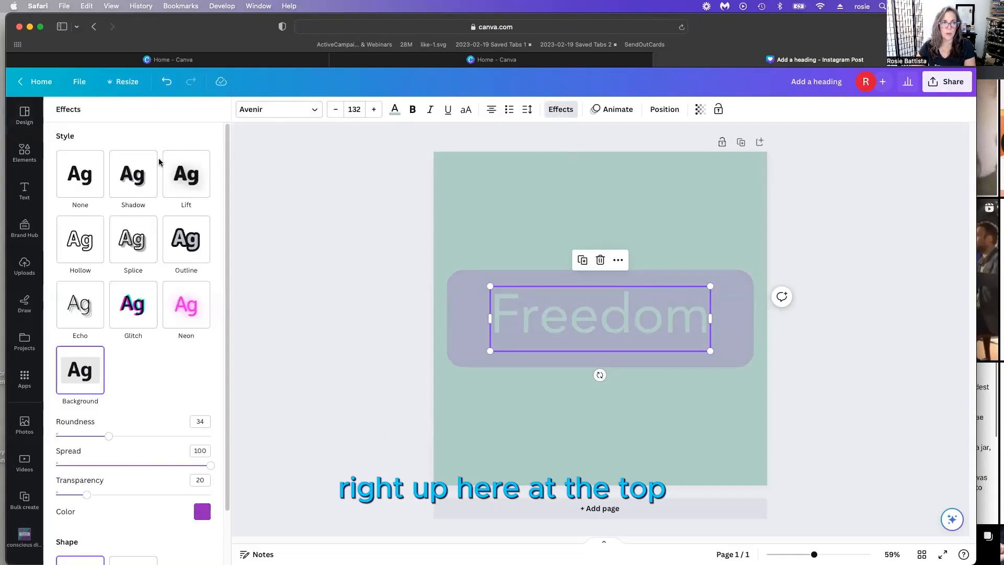
scroll(132, 359, down, 2)
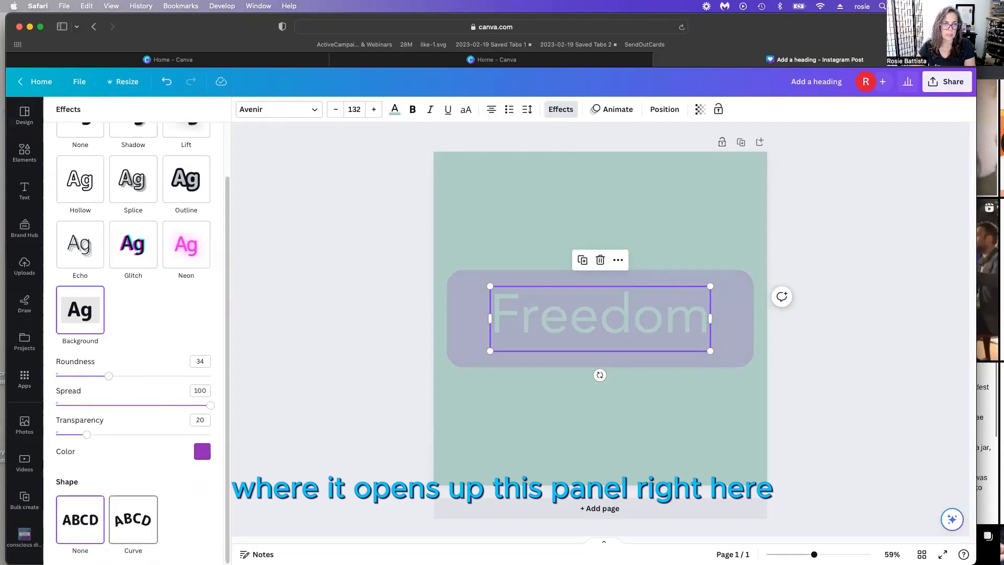